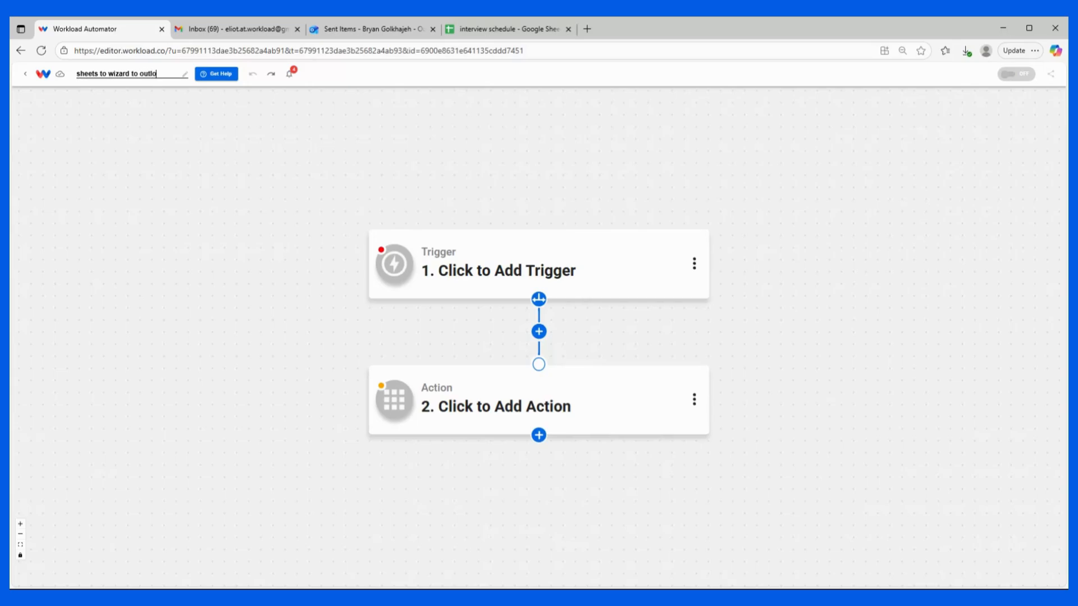
# Step: Confirm the workflow name 'sheets to wizard to outlook' and set Google Sheets as the trigger app
pyautogui.press('Return')
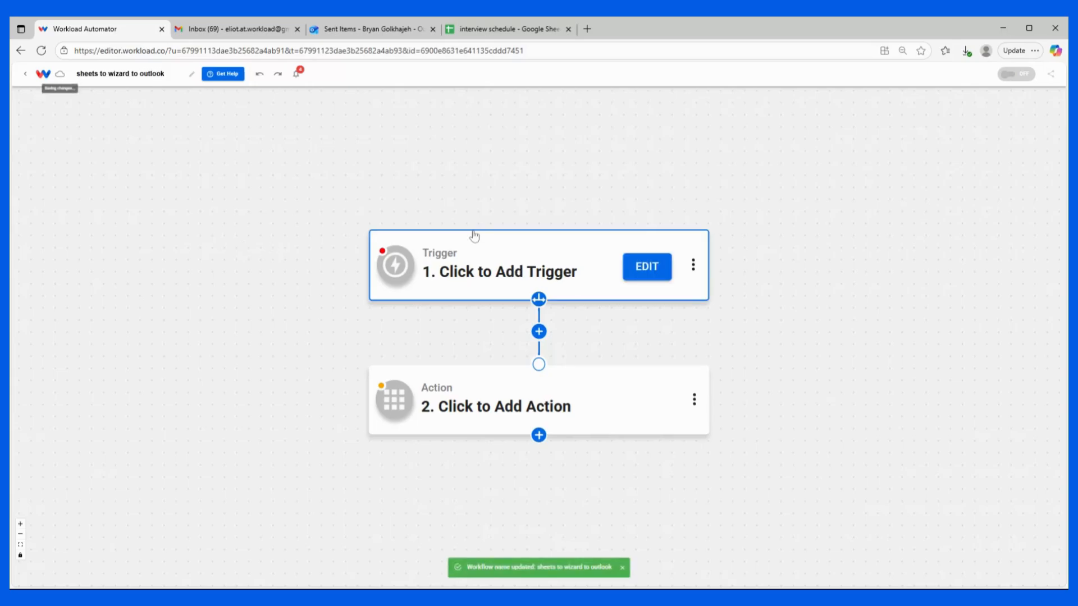
pyautogui.click(498, 259)
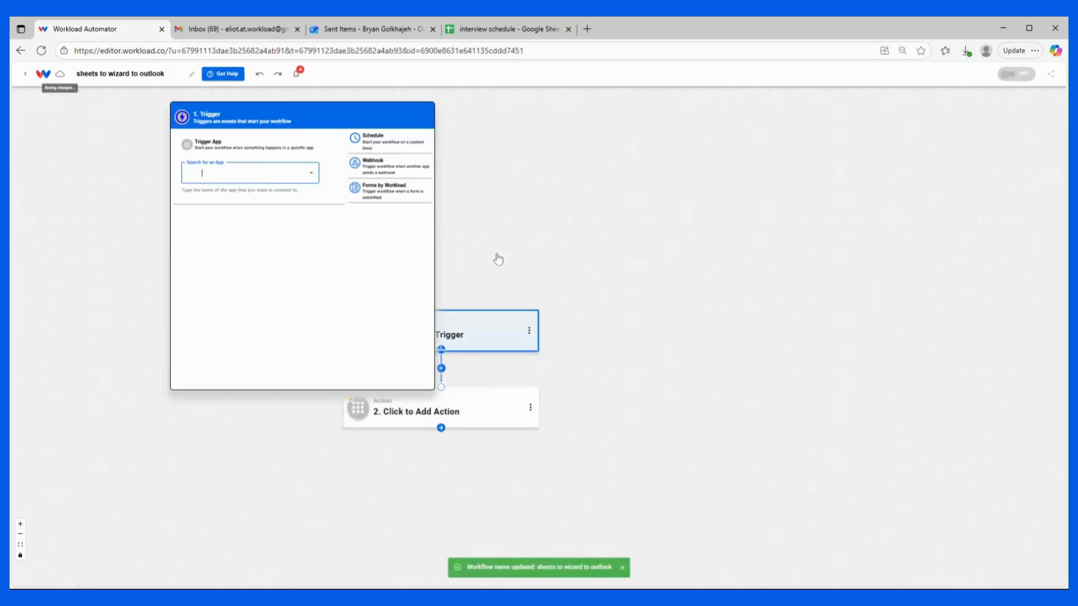
pyautogui.write('sheets')
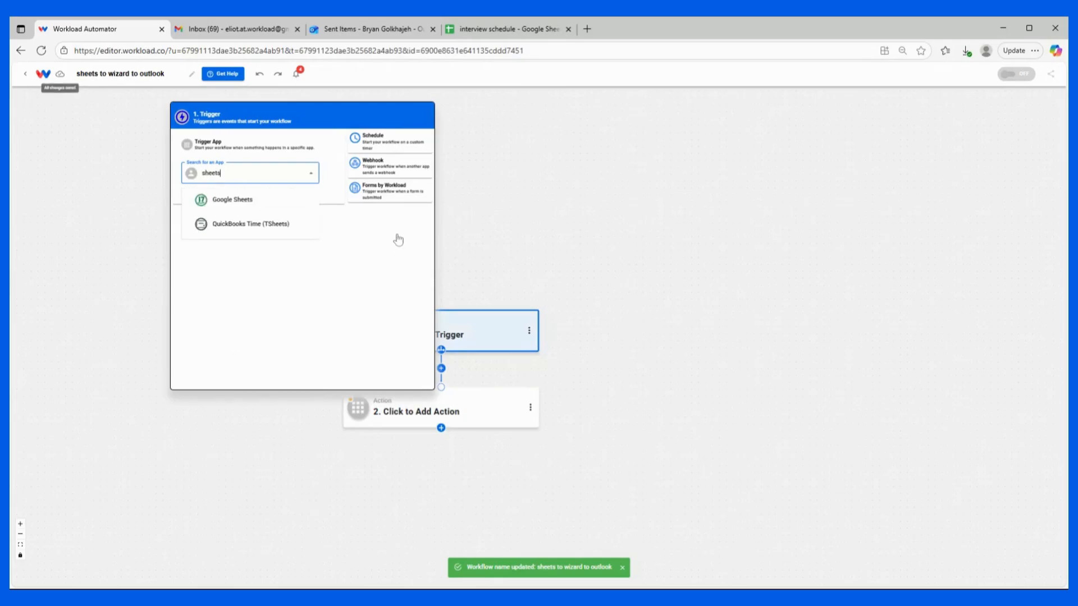
pyautogui.click(242, 199)
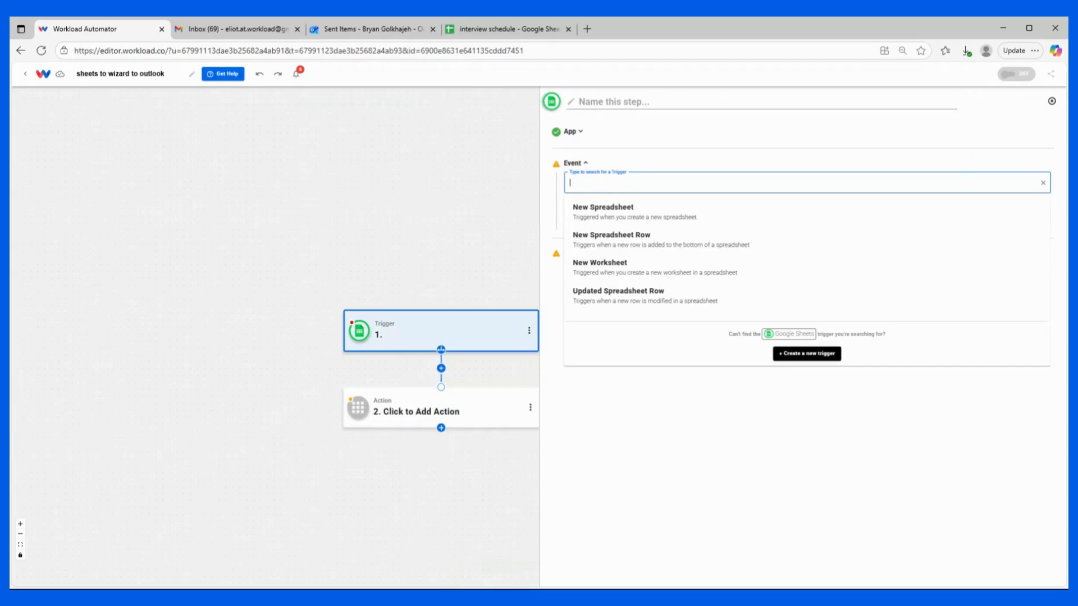
# Step: Choose the New Spreadsheet Row trigger event and continue with the connected Google Sheets account
pyautogui.click(614, 241)
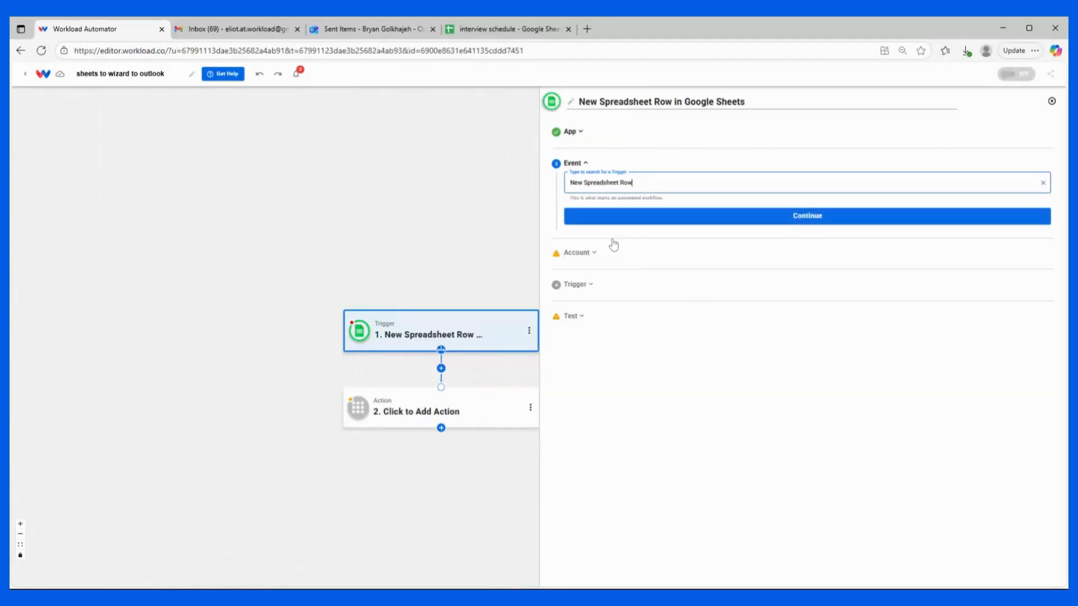
pyautogui.click(613, 219)
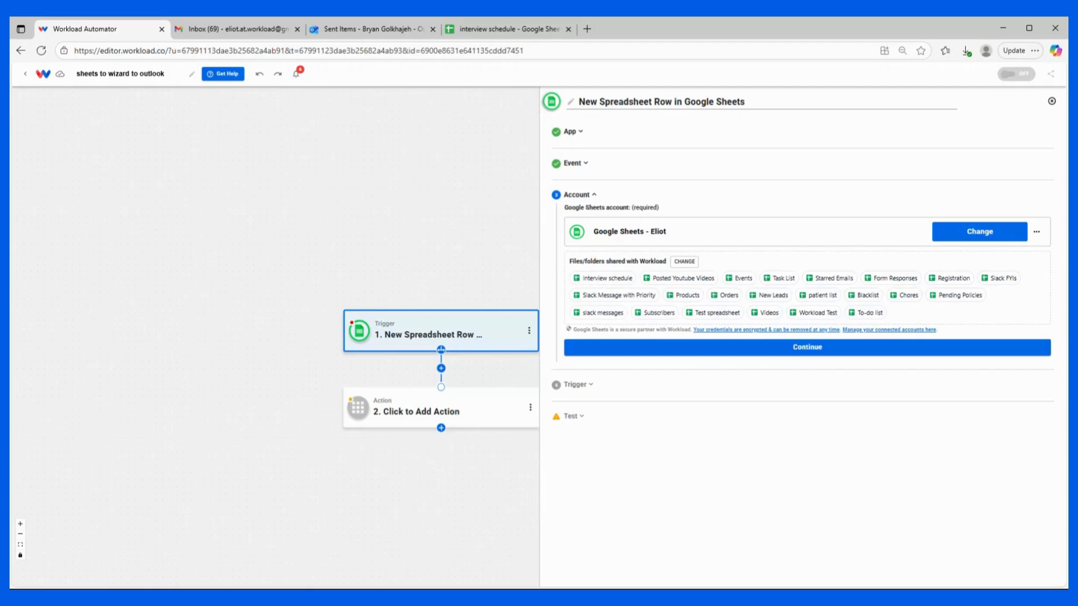
pyautogui.click(760, 347)
# Step: Set the trigger to the 'interview schedule' spreadsheet and Sheet1, then continue
pyautogui.click(653, 267)
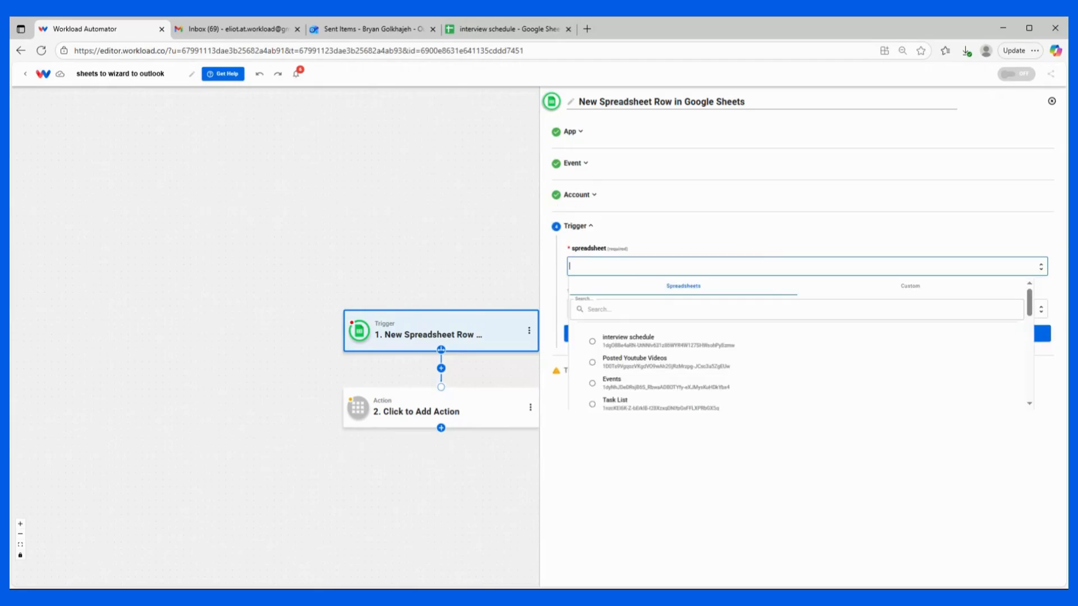
pyautogui.click(615, 340)
pyautogui.click(578, 309)
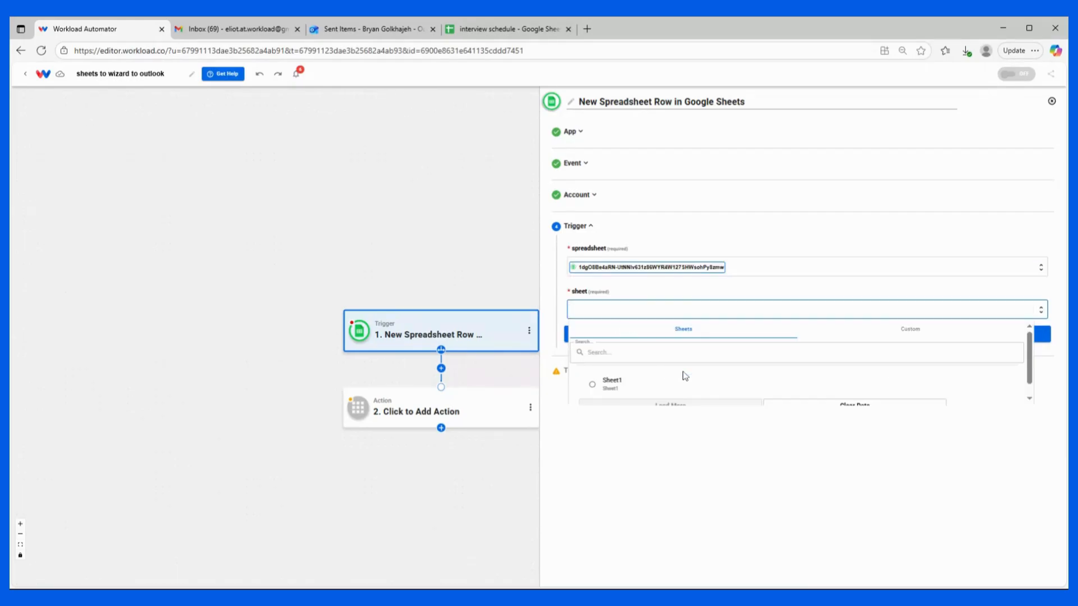
pyautogui.click(624, 388)
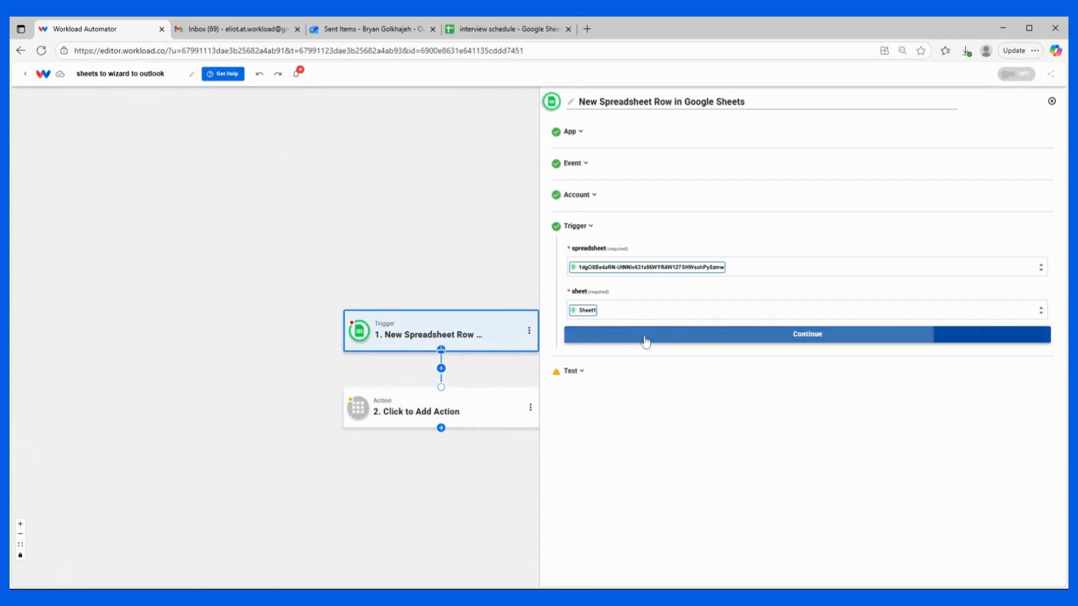
pyautogui.click(642, 339)
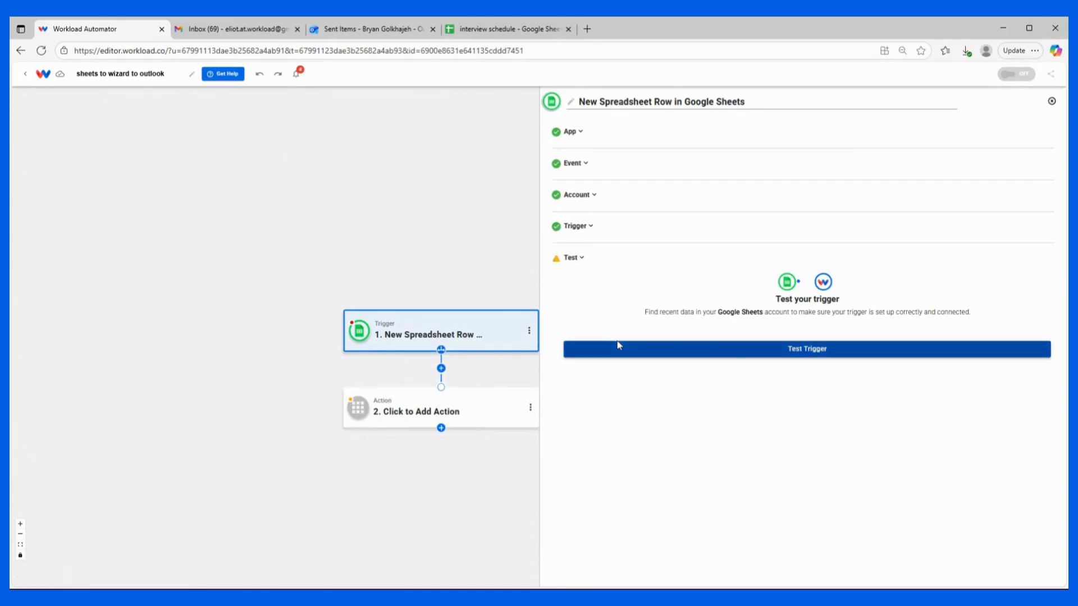
# Step: Test the trigger, review the sample row data, and continue to the action step
pyautogui.click(732, 349)
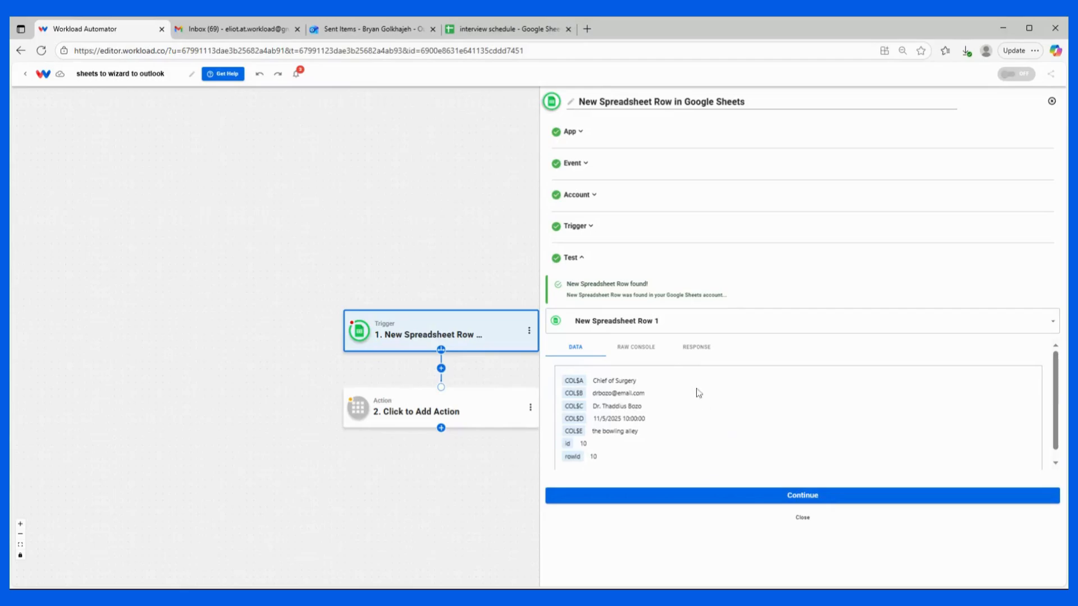
pyautogui.scroll(-1, 665, 383)
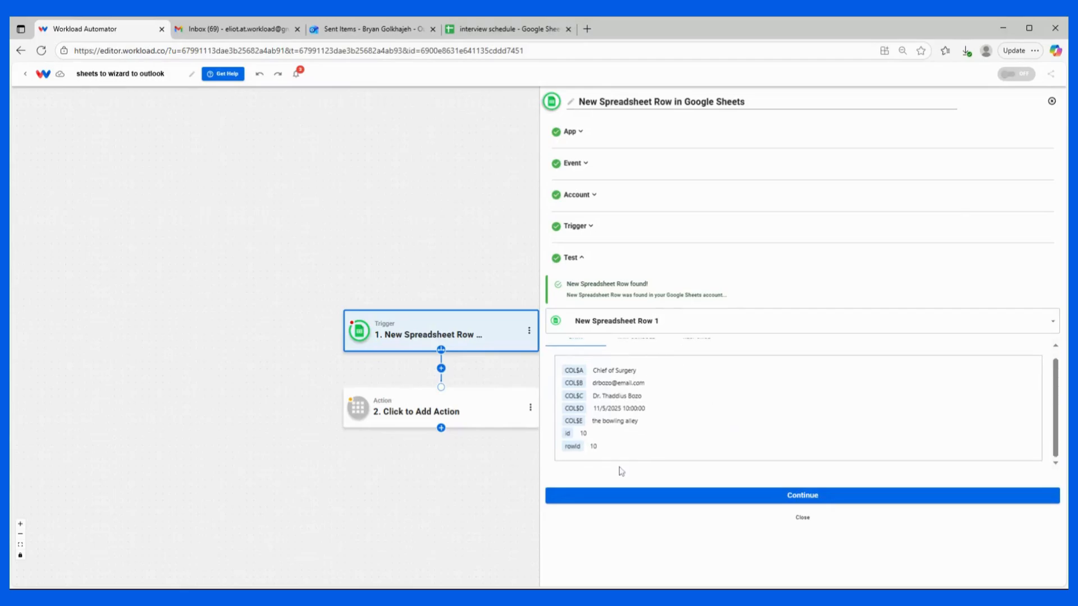
pyautogui.scroll(1, 646, 383)
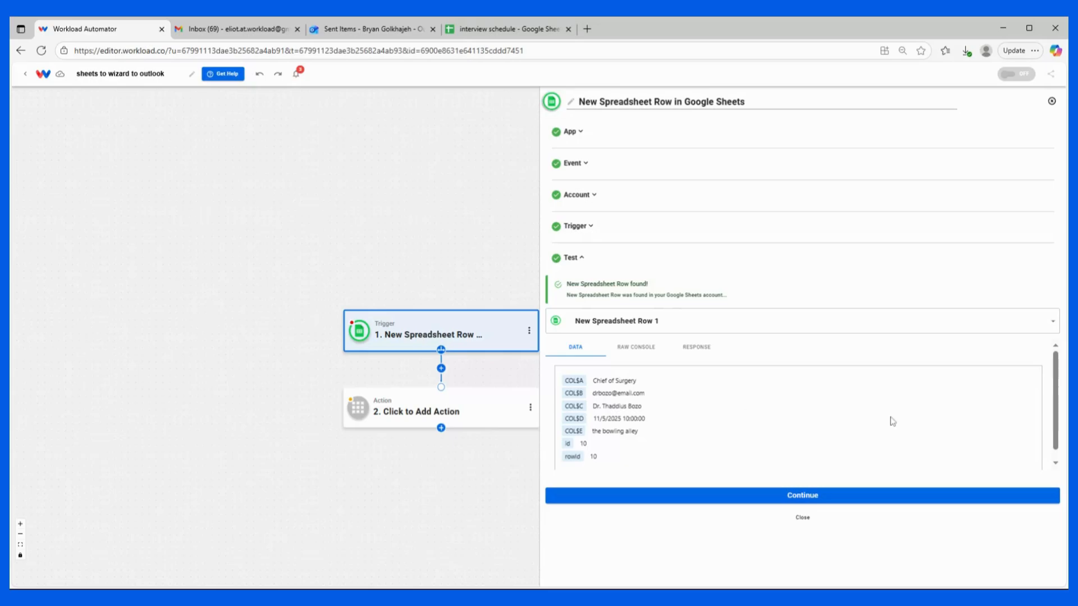
pyautogui.click(760, 500)
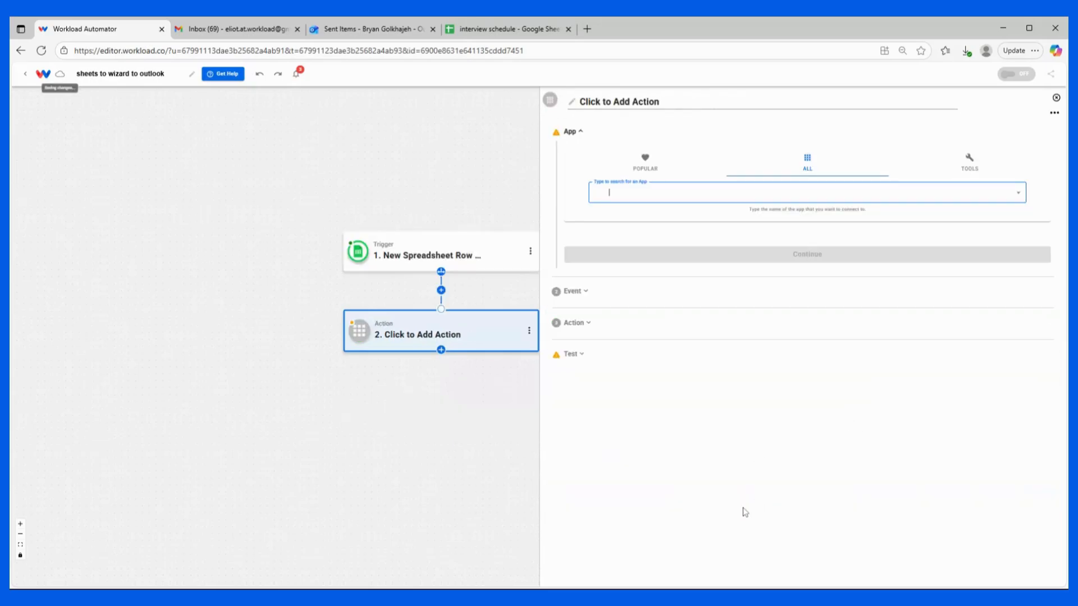
# Step: Choose AI Wizard by Workload from the tools as the action app with the Prompt Your Data event
pyautogui.click(964, 169)
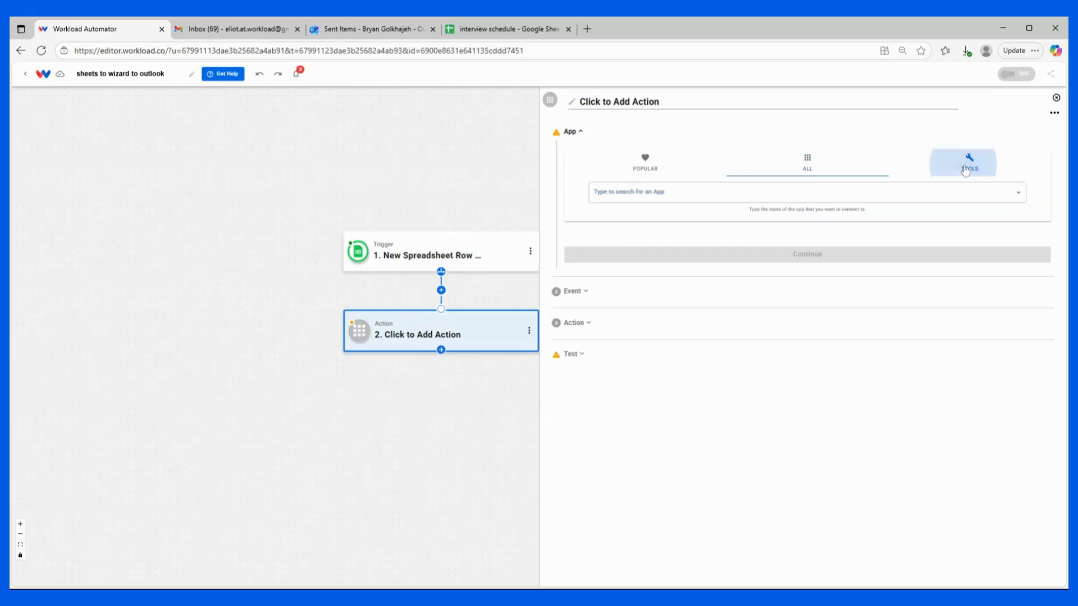
pyautogui.click(591, 198)
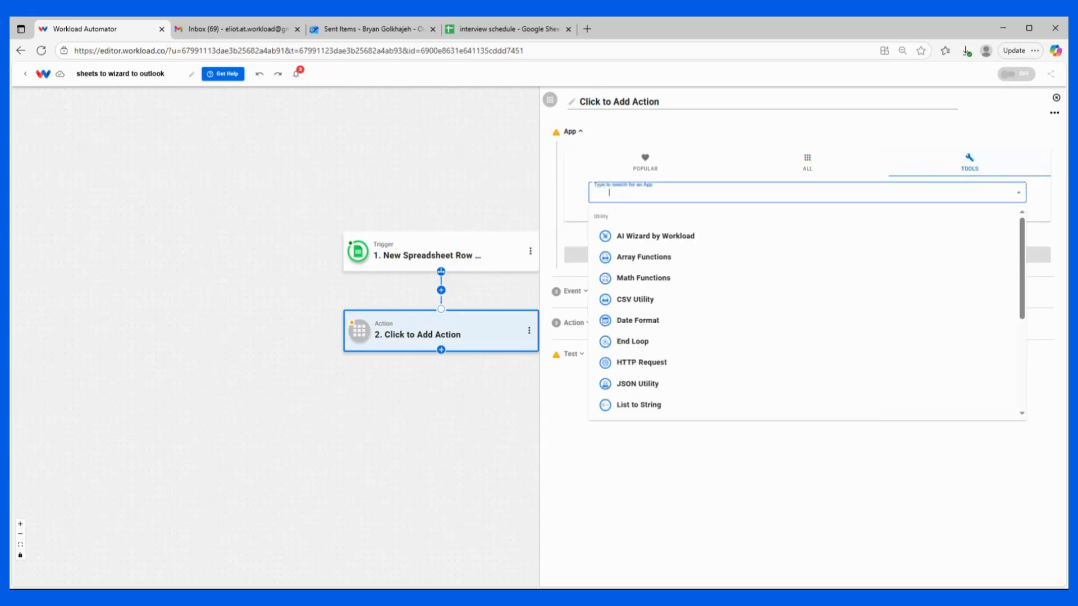
pyautogui.click(622, 239)
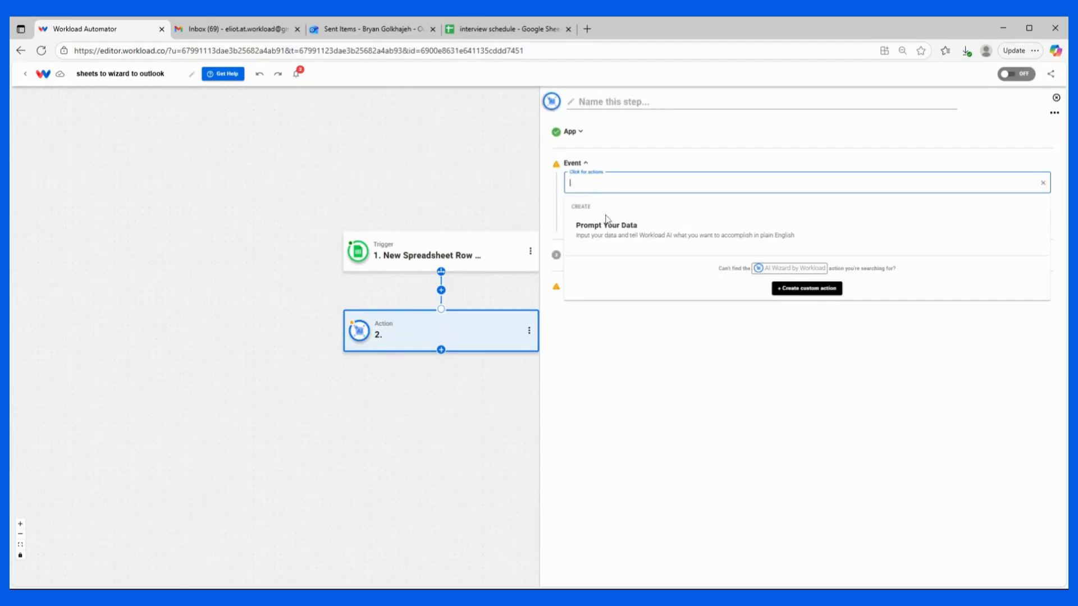
pyautogui.click(611, 231)
pyautogui.click(597, 221)
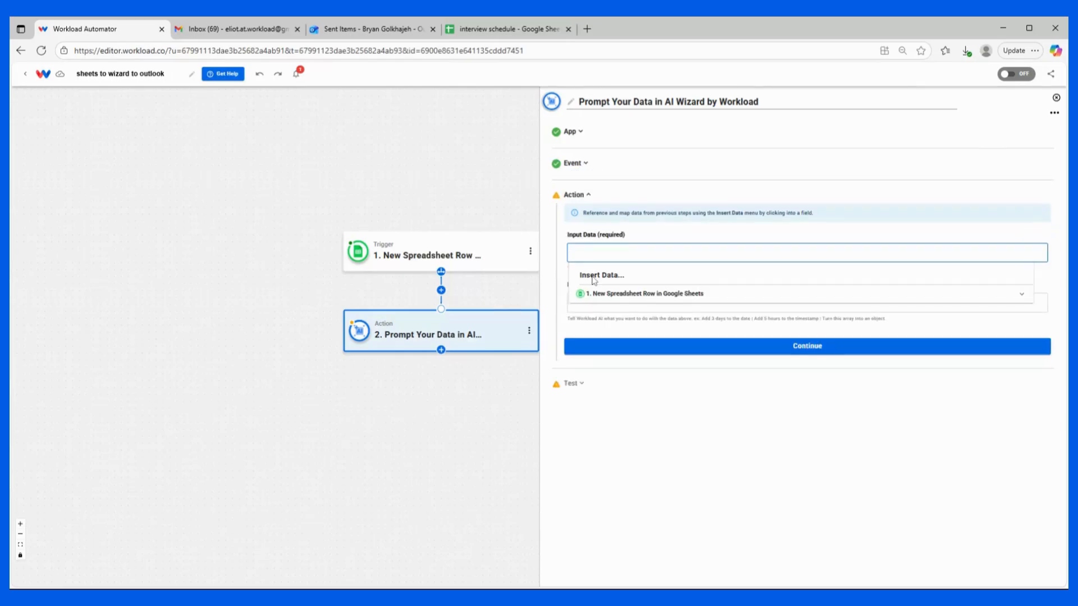
# Step: Fill Input Data with labels 'position:', 'name of interviewee:', 'date and time:', 'location:' followed by trigger columns A, C, D and E
pyautogui.click(600, 296)
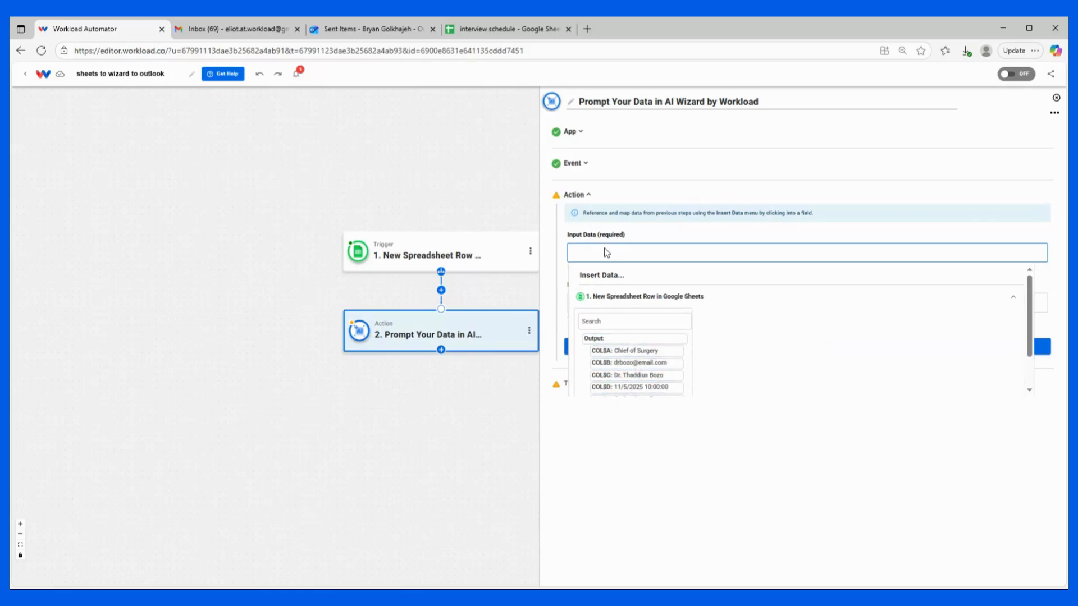
pyautogui.write('position:')
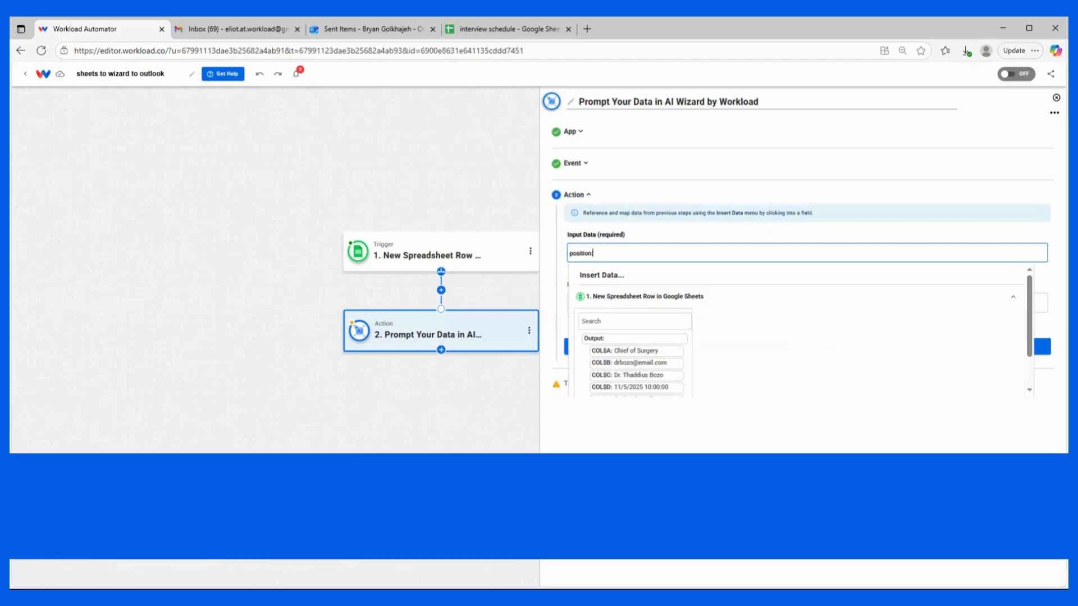
pyautogui.click(635, 350)
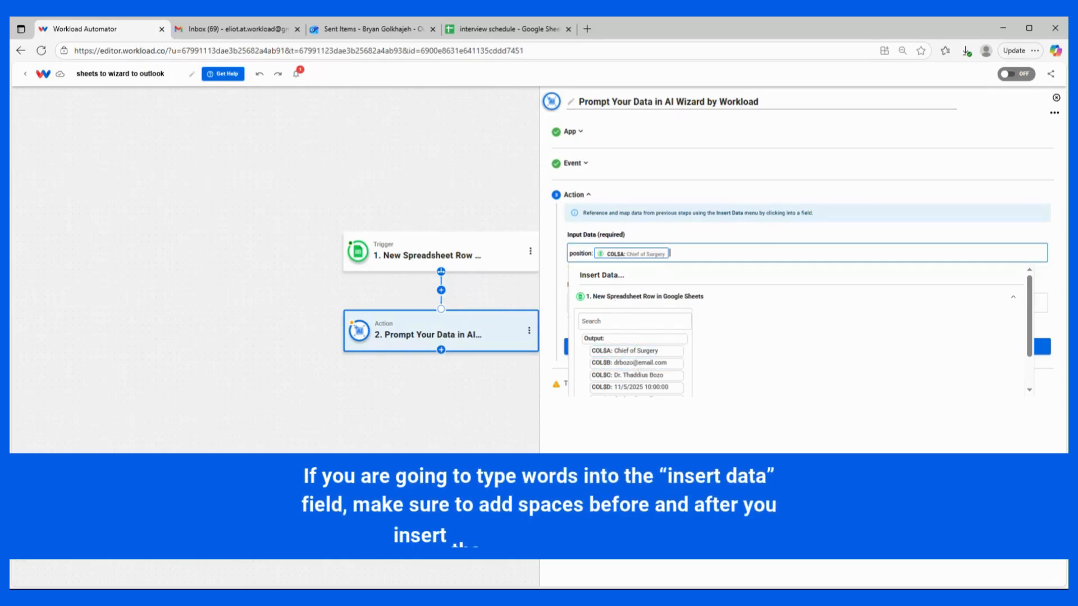
pyautogui.write('name of interviewee:')
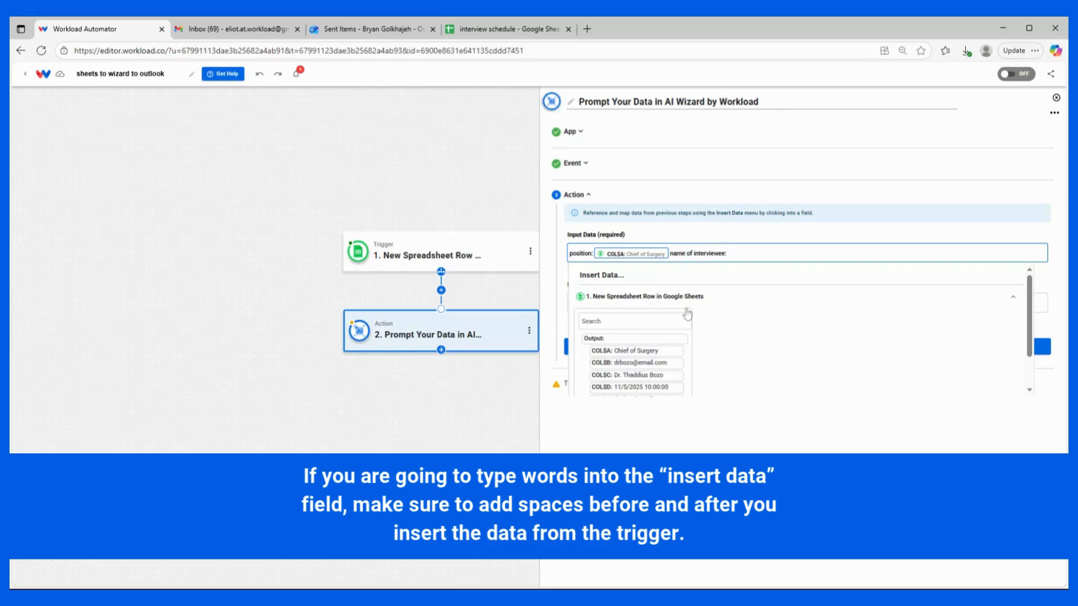
pyautogui.click(636, 375)
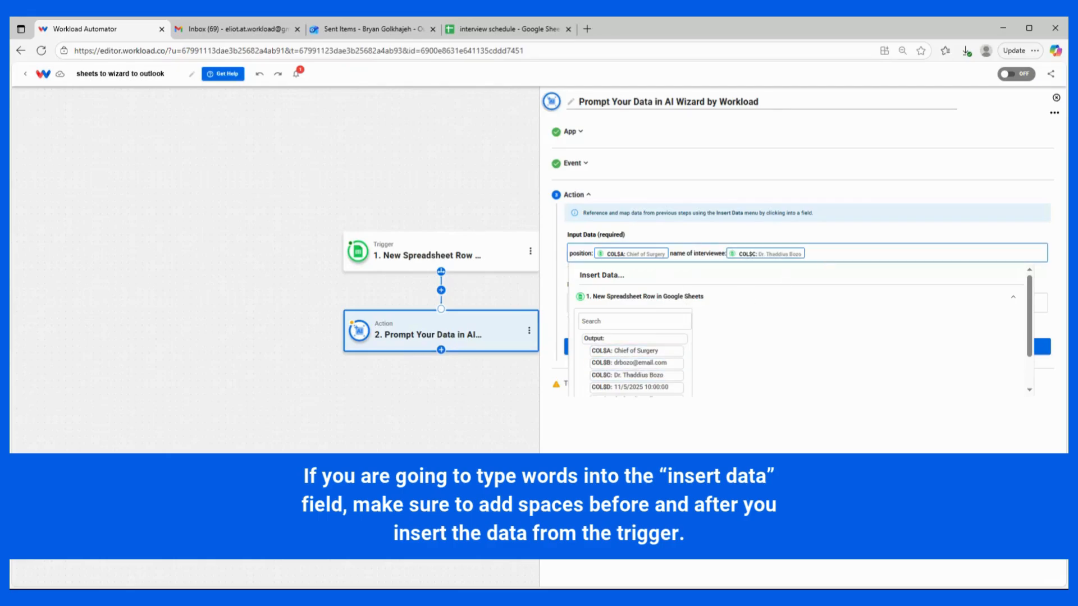
pyautogui.write('date and time:')
pyautogui.click(637, 387)
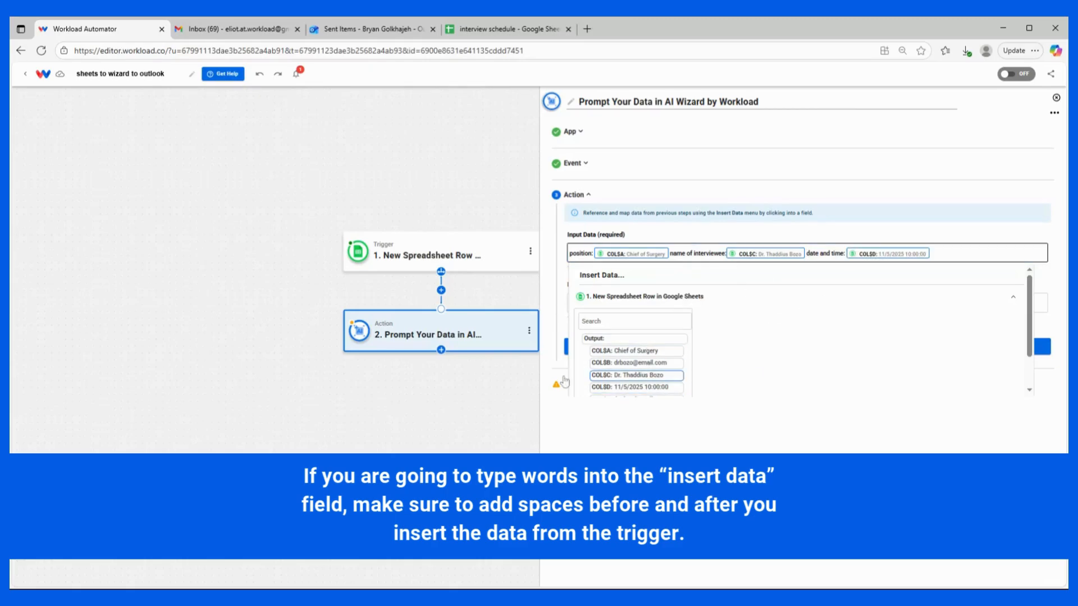
pyautogui.scroll(-2, 612, 358)
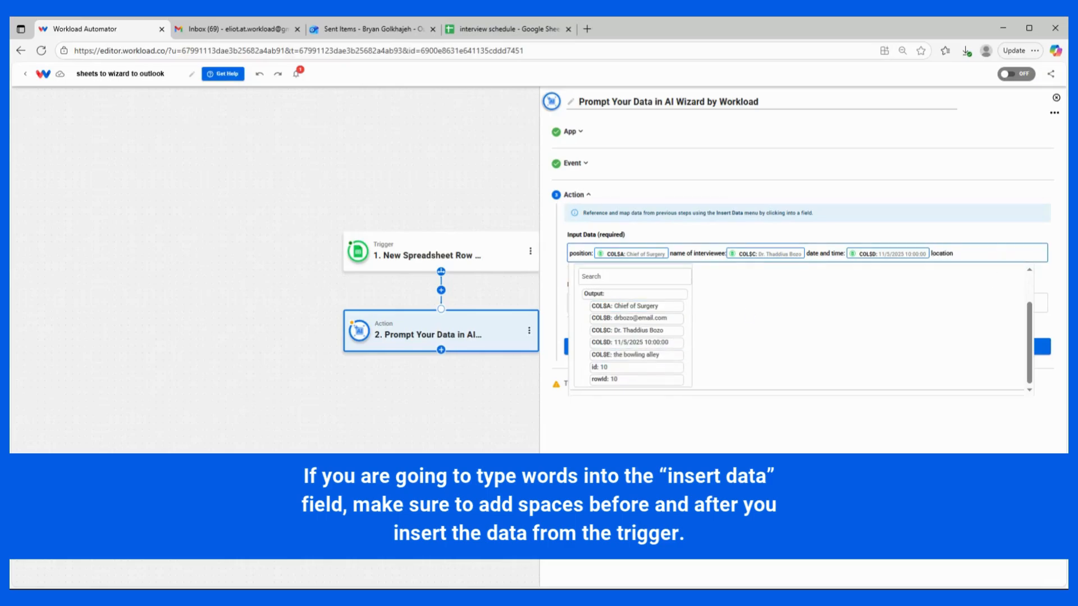
pyautogui.click(629, 354)
pyautogui.click(641, 217)
# Step: Paste a prompt requesting a warmly toned interview-confirmation email with position, location, date, time and a signed closing, then continue
pyautogui.click(606, 302)
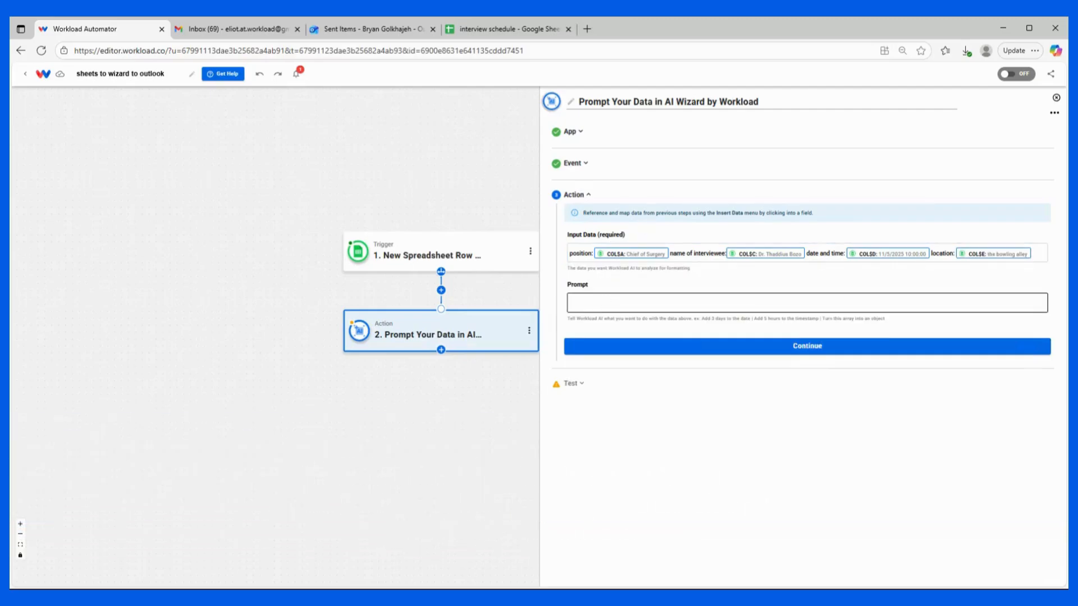
pyautogui.hotkey('ctrl', 'v')
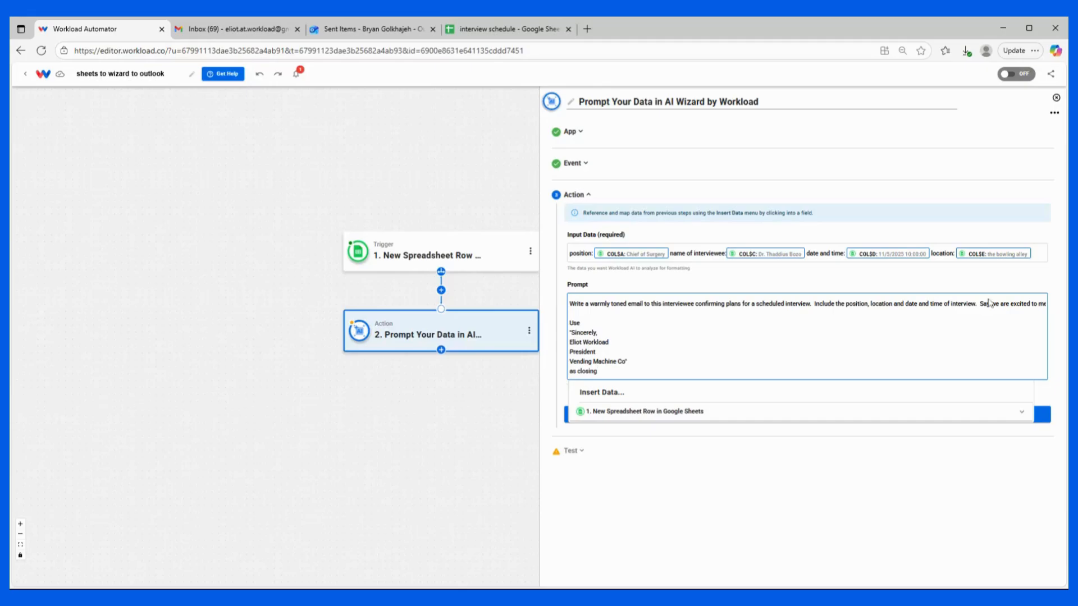
pyautogui.moveTo(997, 303); pyautogui.dragTo(1046, 304)
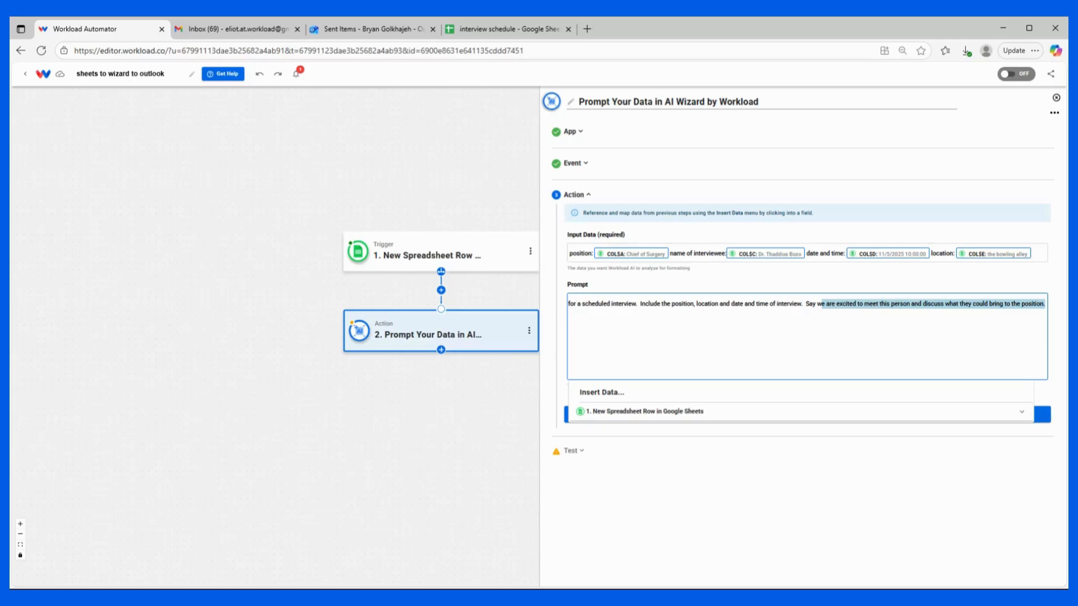
pyautogui.click(576, 342)
pyautogui.moveTo(576, 342); pyautogui.dragTo(446, 308)
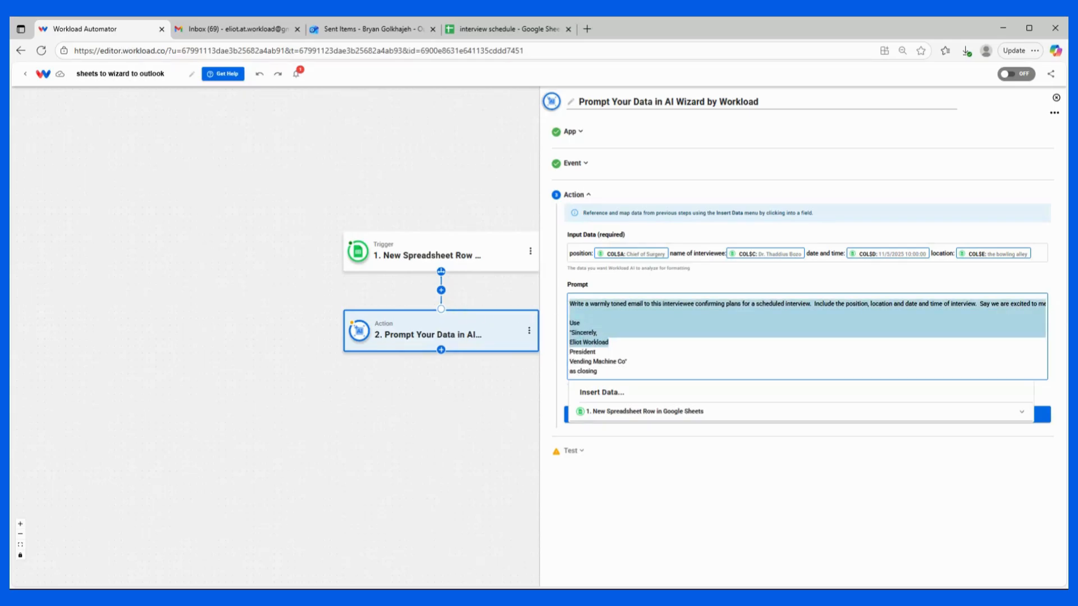
pyautogui.click(610, 342)
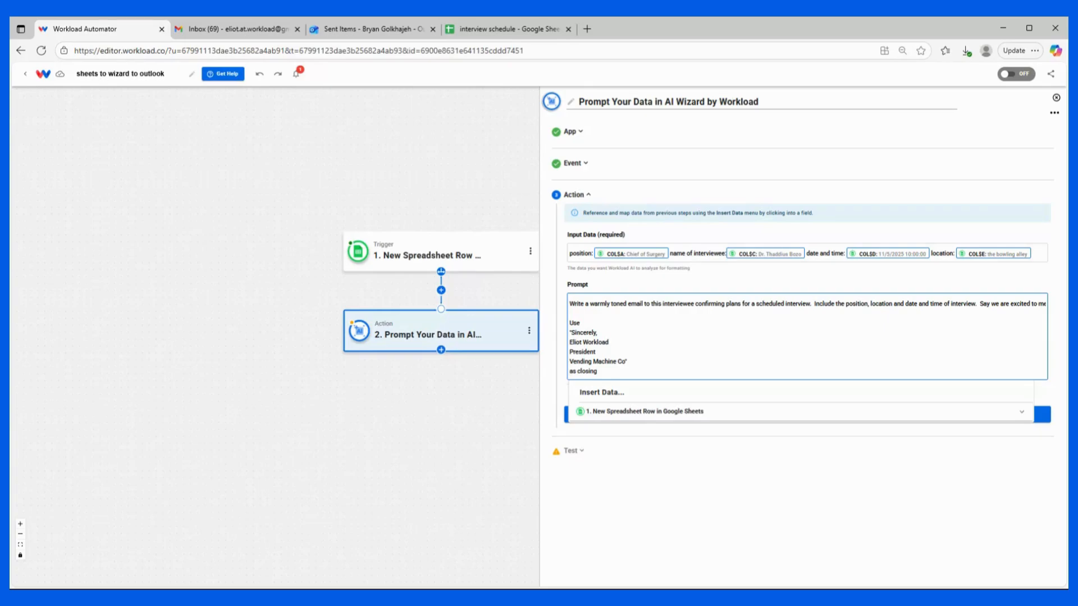
pyautogui.click(606, 289)
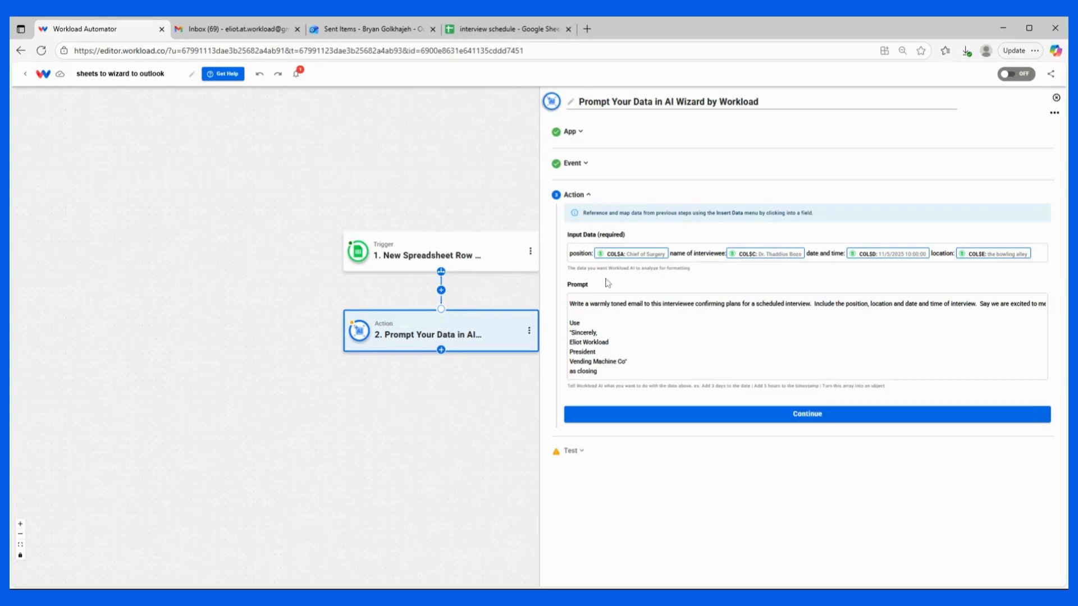
pyautogui.click(621, 416)
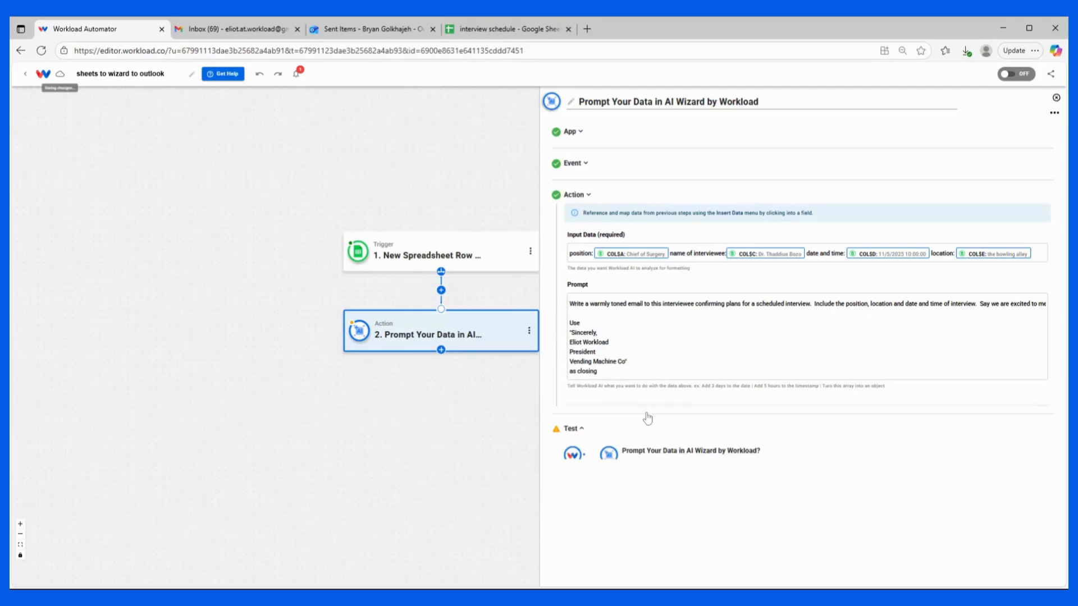
# Step: Test the AI Wizard action, review the generated email, and continue
pyautogui.click(638, 419)
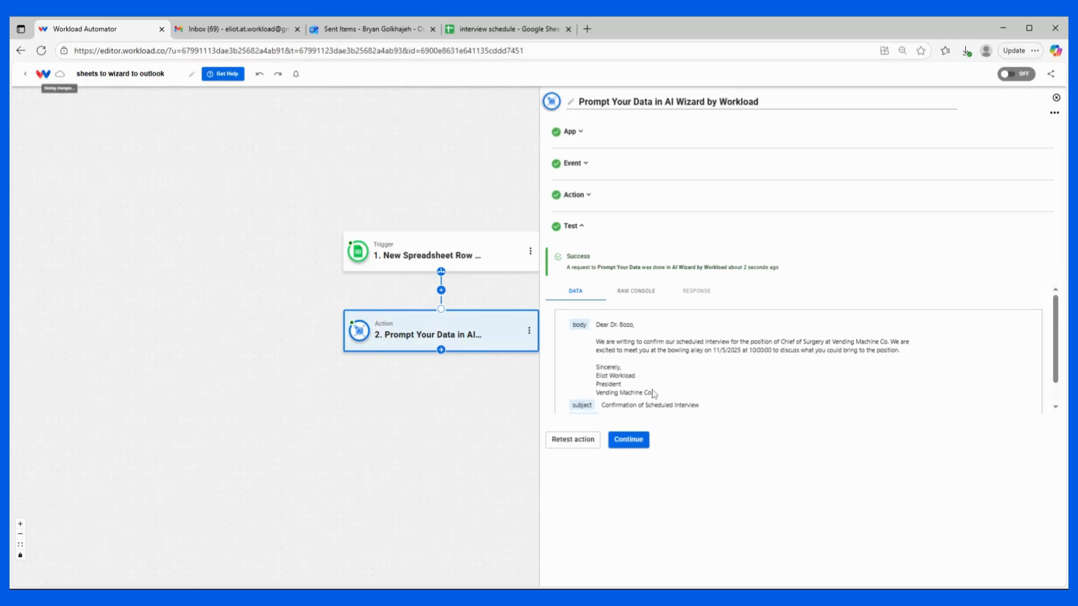
pyautogui.scroll(-1, 654, 393)
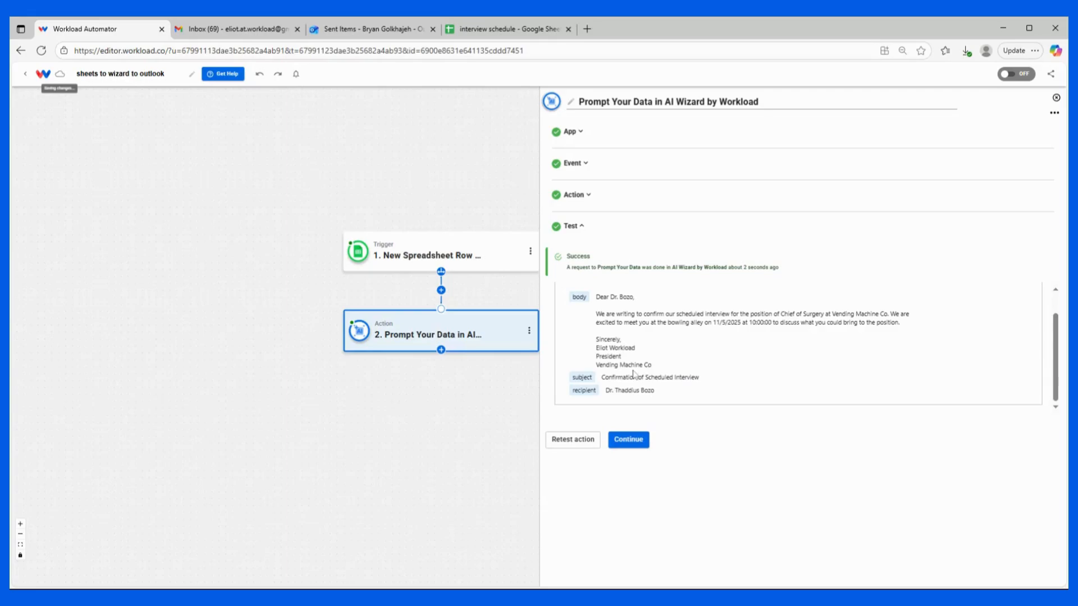
pyautogui.click(629, 439)
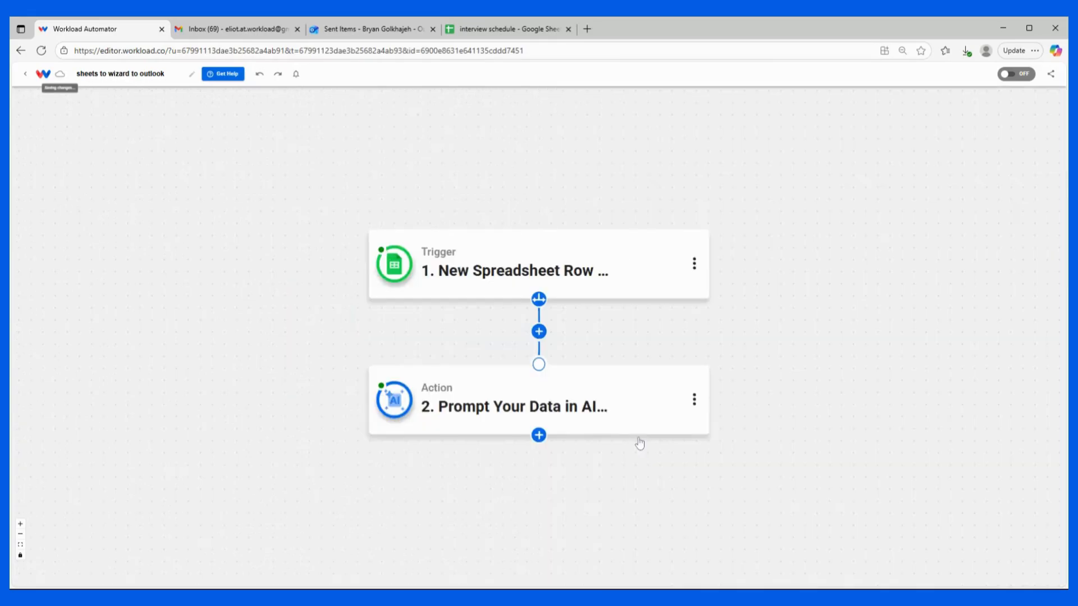
# Step: Add a third step using Microsoft Outlook with the Send Email event, and continue with the connected Outlook account
pyautogui.click(539, 435)
pyautogui.write('outlook')
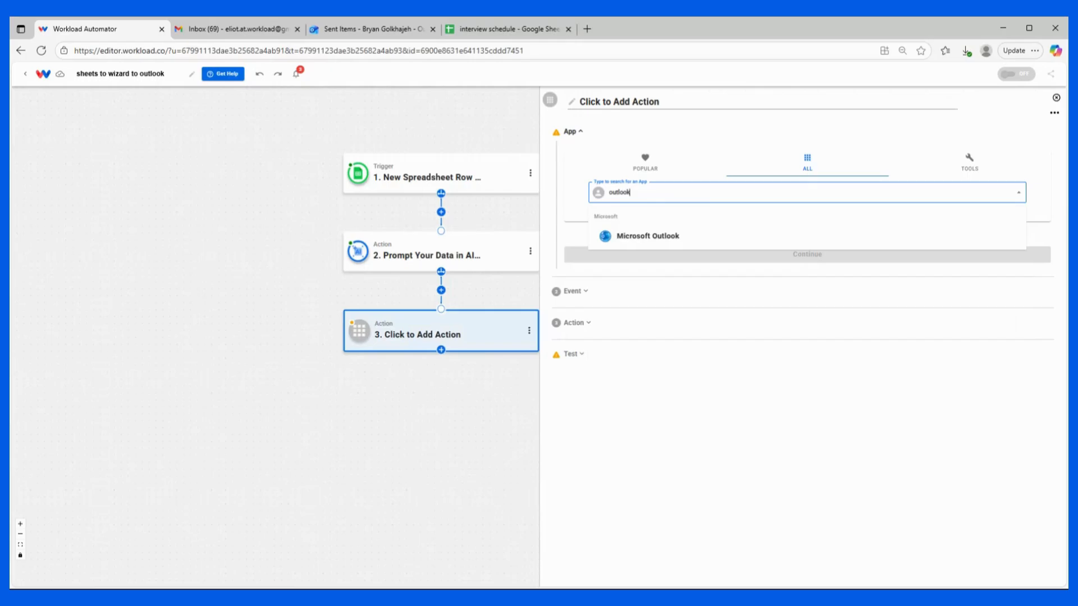
pyautogui.click(654, 241)
pyautogui.click(674, 182)
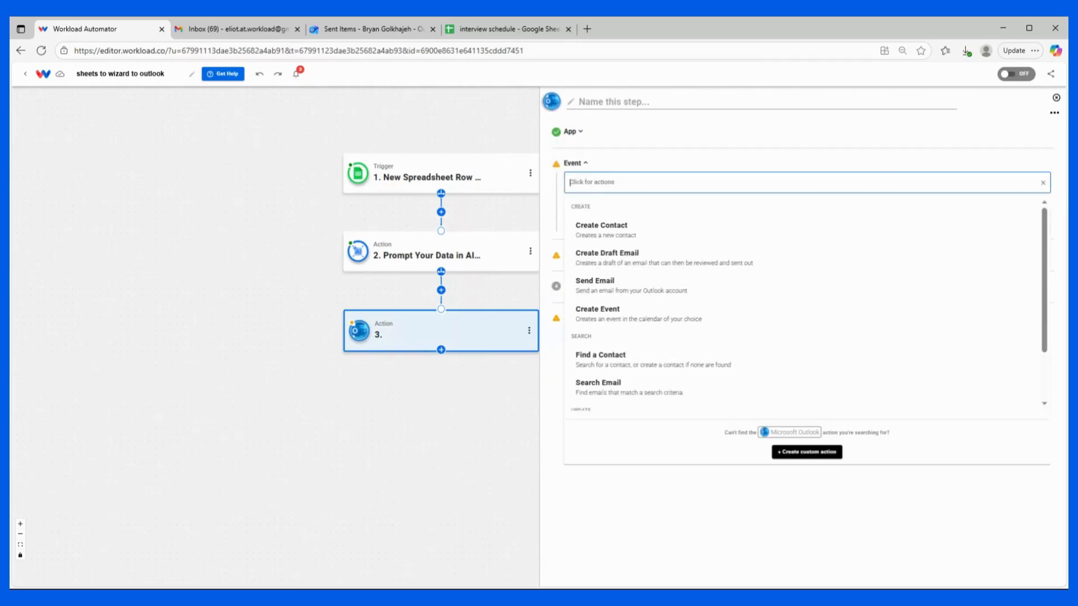
pyautogui.click(617, 292)
pyautogui.click(620, 220)
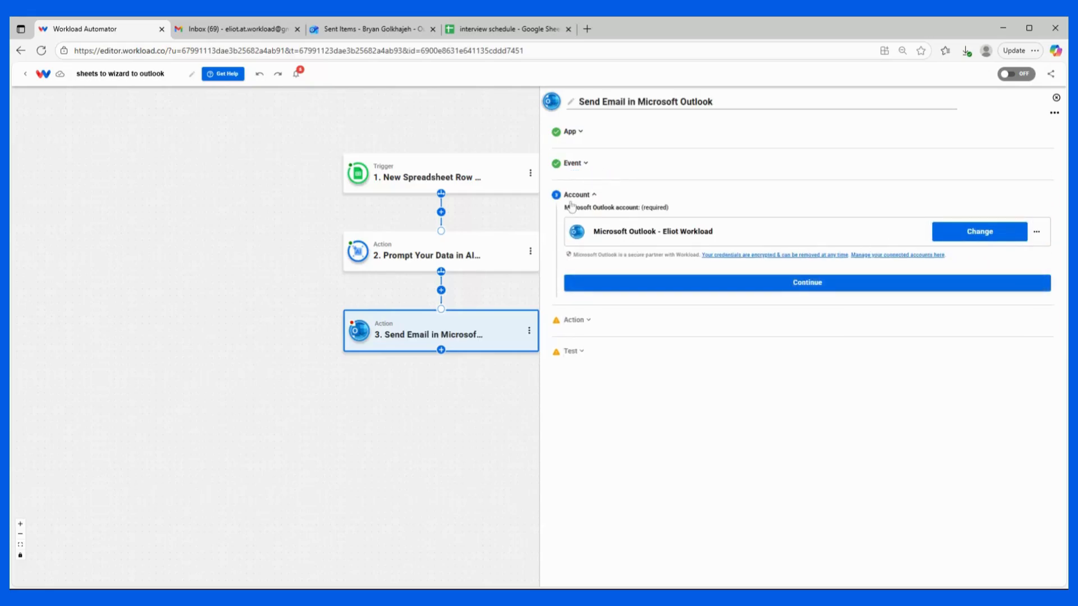
pyautogui.click(713, 288)
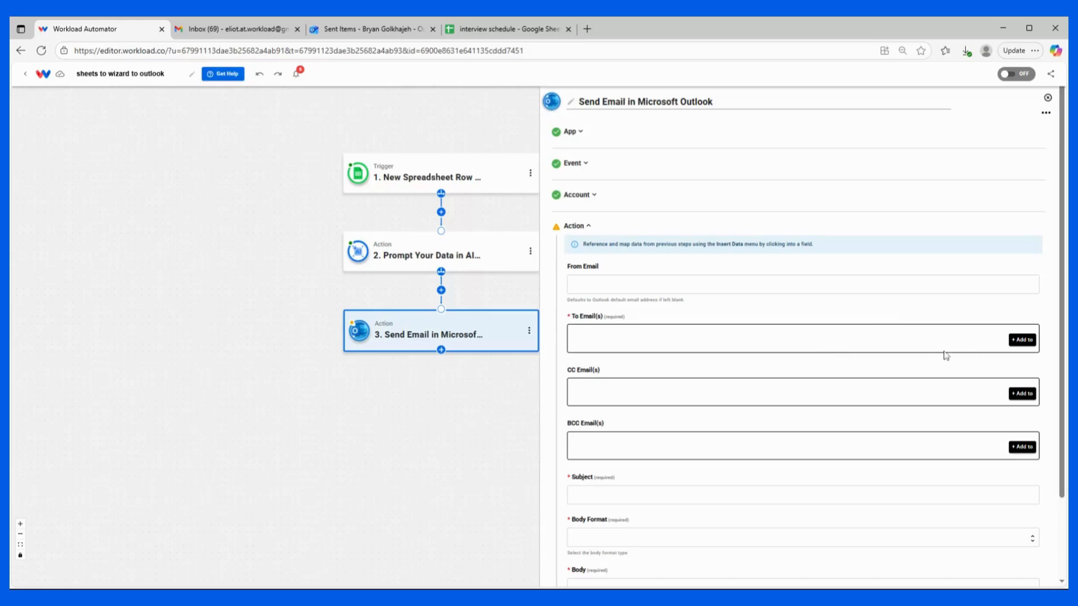
# Step: Add a To Email(s) entry mapped to the trigger's column B email address
pyautogui.click(1034, 339)
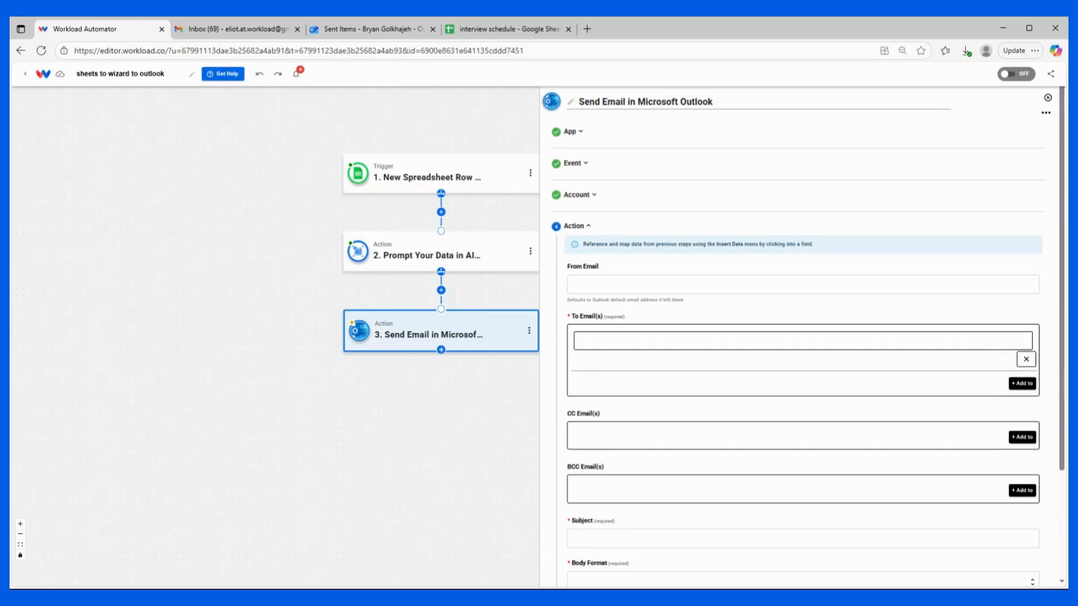
pyautogui.click(606, 381)
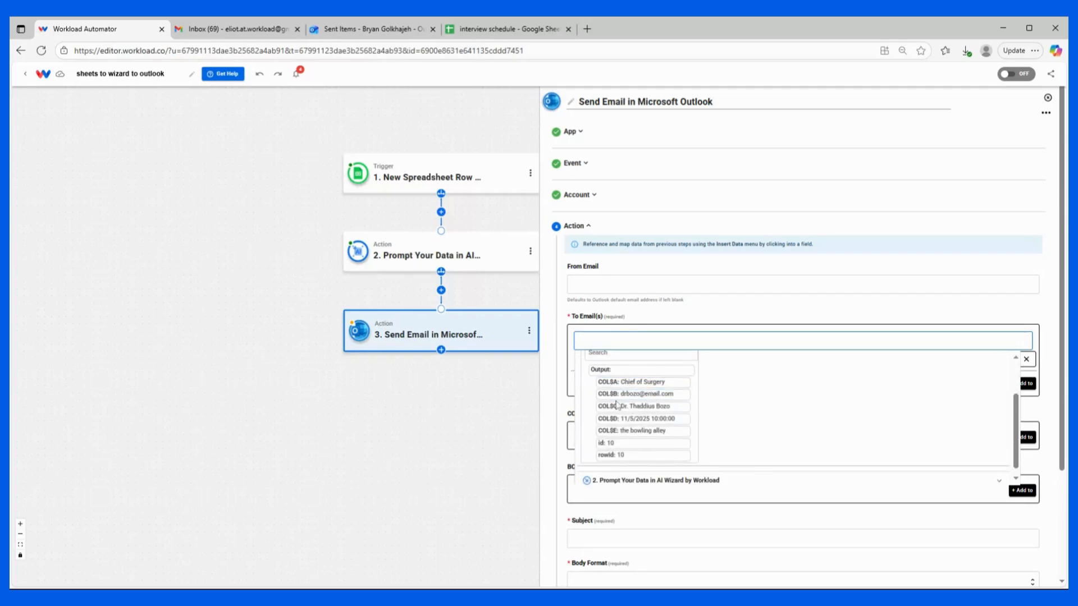
pyautogui.click(627, 395)
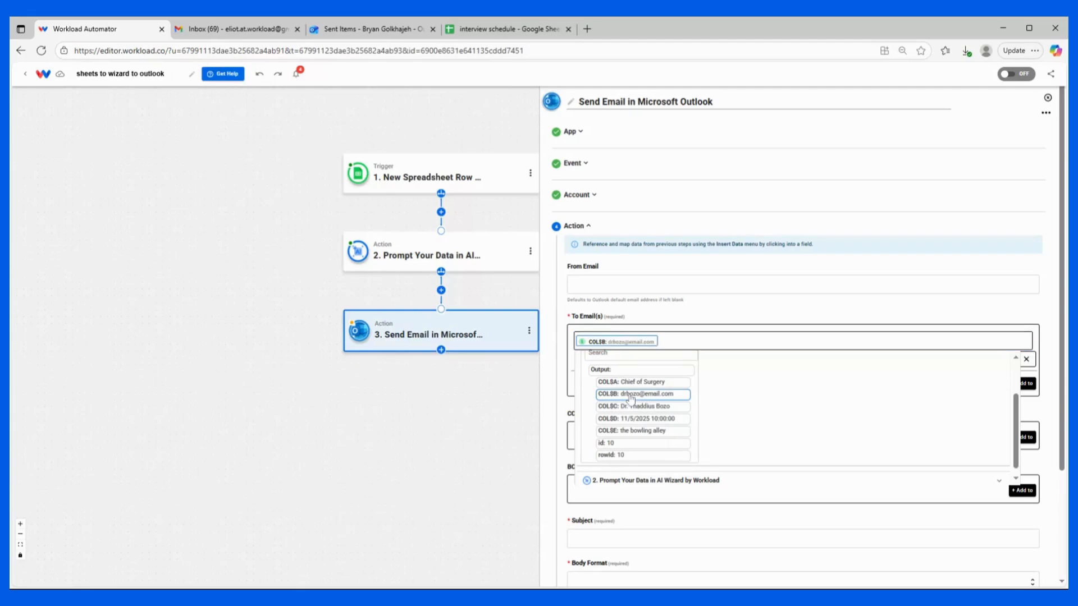
pyautogui.click(649, 303)
pyautogui.scroll(-3, 687, 410)
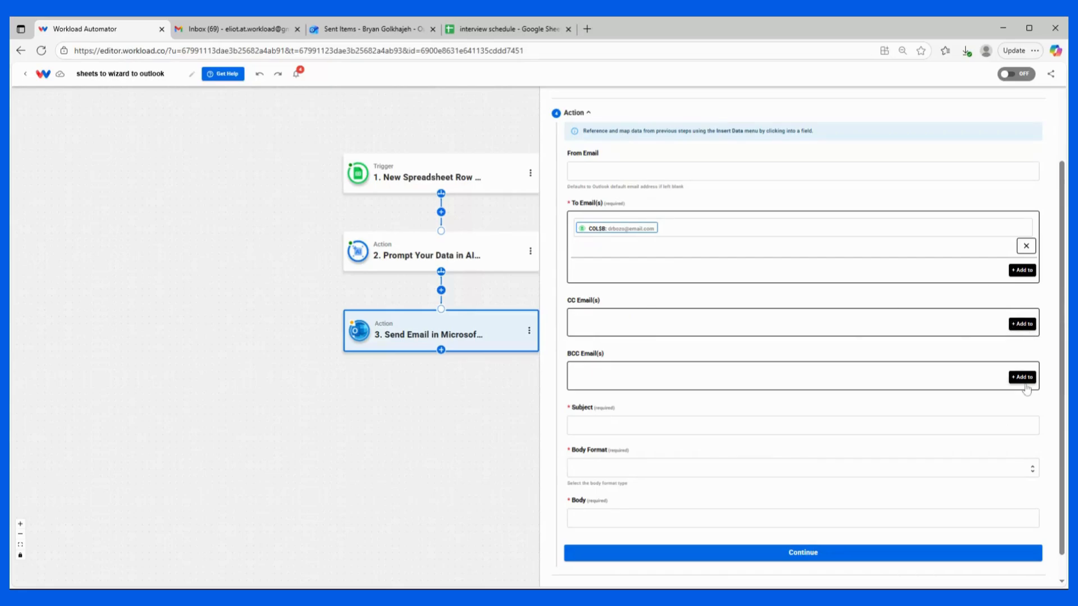
pyautogui.scroll(-1, 593, 306)
# Step: Fill the Subject with the subject output from the AI Wizard step
pyautogui.click(578, 399)
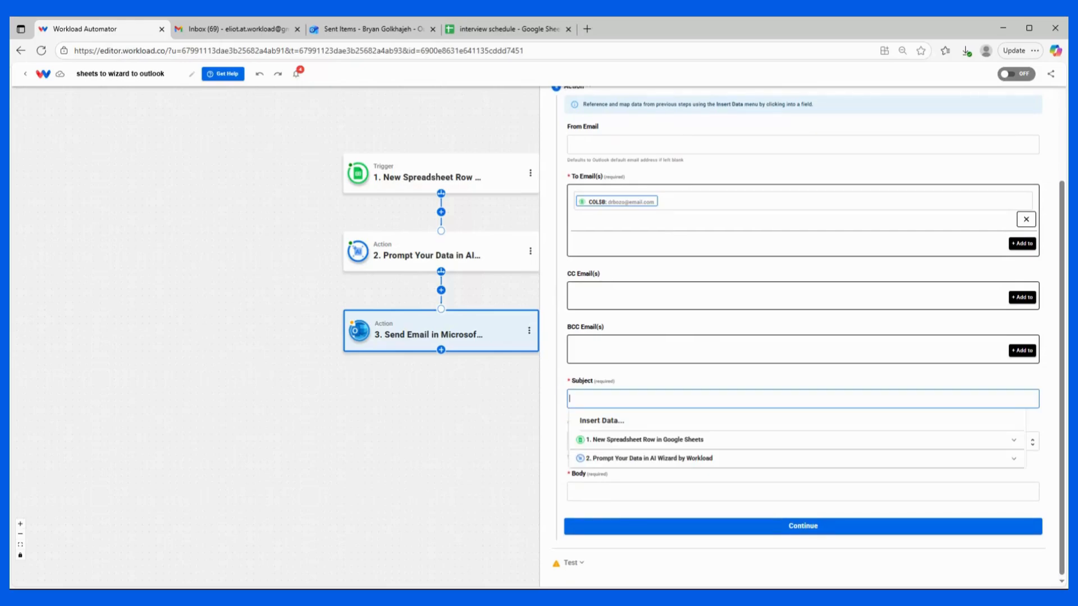
pyautogui.click(618, 458)
pyautogui.scroll(-1, 617, 464)
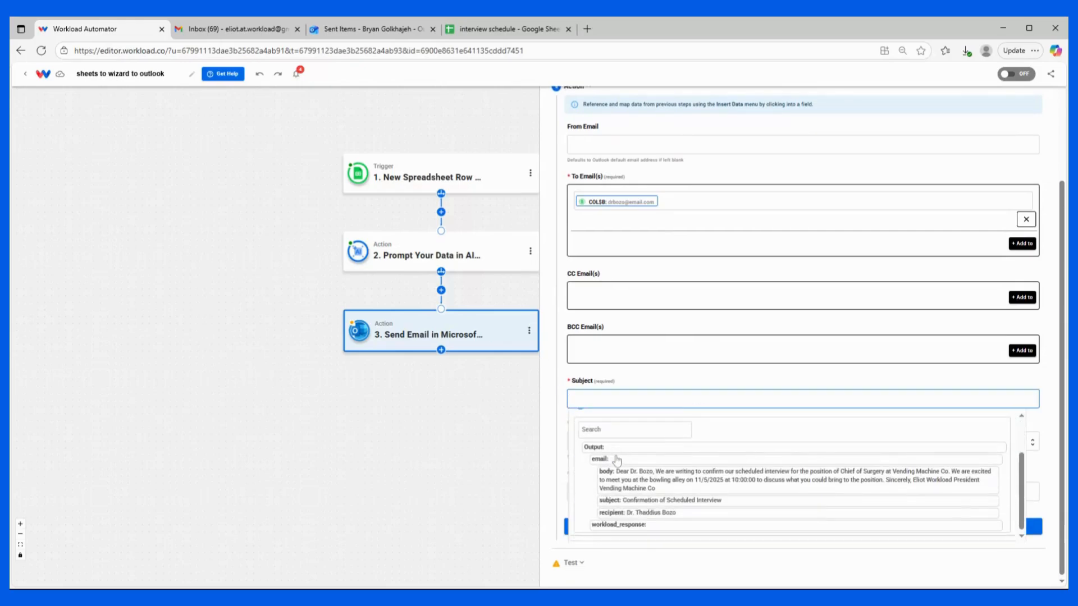
pyautogui.click(642, 502)
pyautogui.click(621, 374)
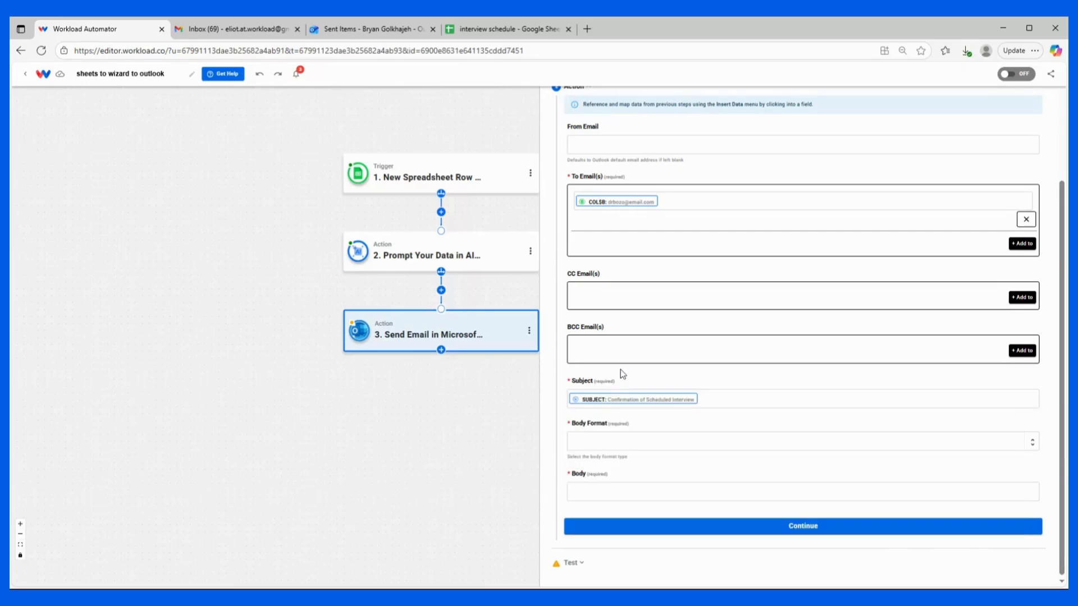
# Step: Set Body Format to text and map the Body to the AI Wizard step's body output
pyautogui.click(660, 441)
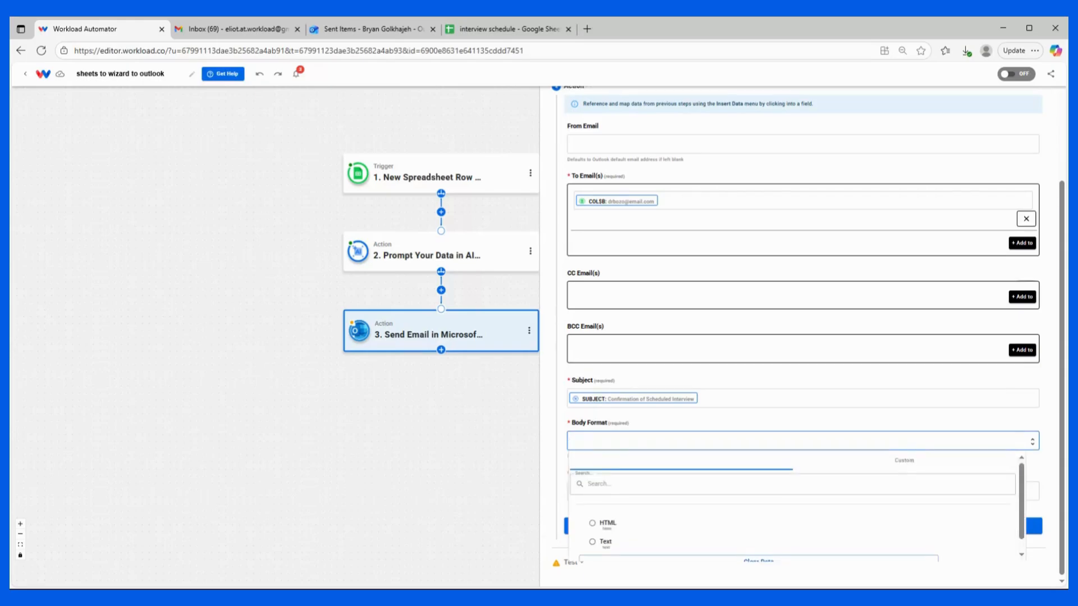
pyautogui.click(603, 542)
pyautogui.click(592, 494)
pyautogui.click(619, 551)
pyautogui.click(727, 578)
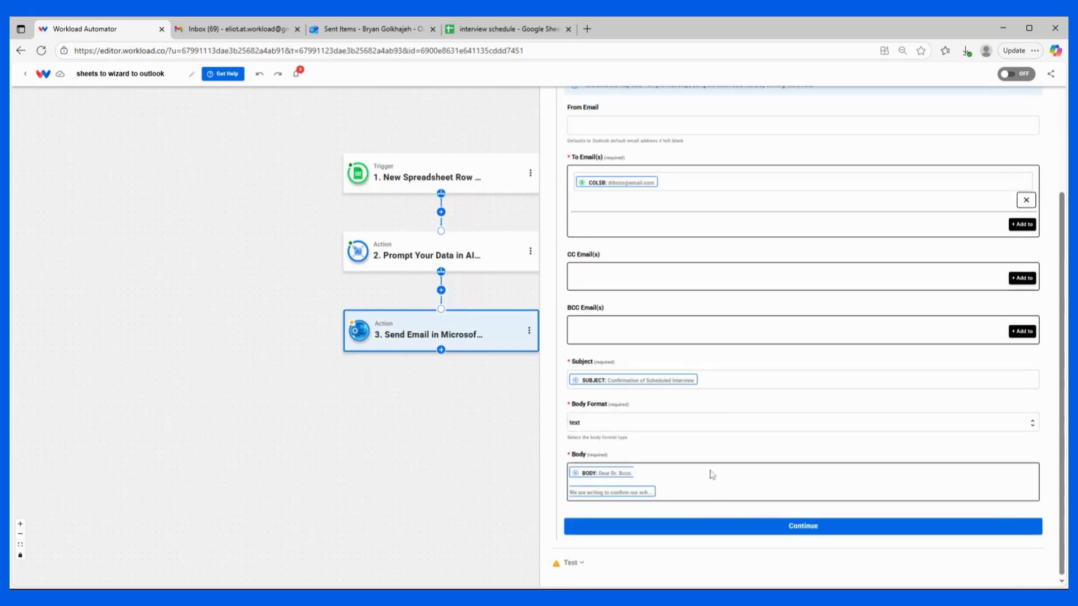
# Step: Test the Send Email action, review the sent email data, and continue
pyautogui.click(739, 528)
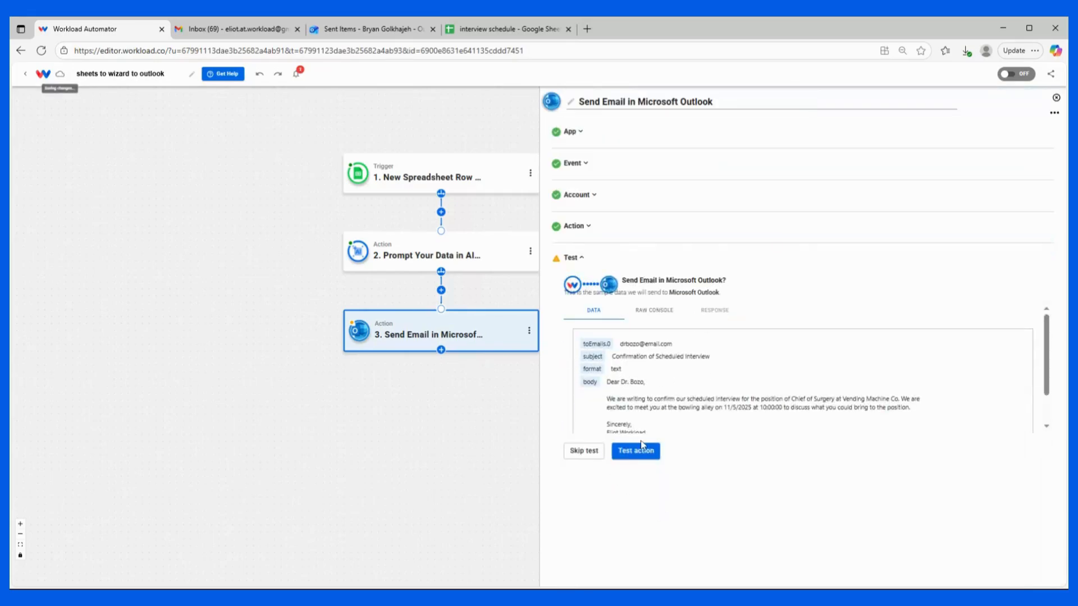
pyautogui.click(641, 450)
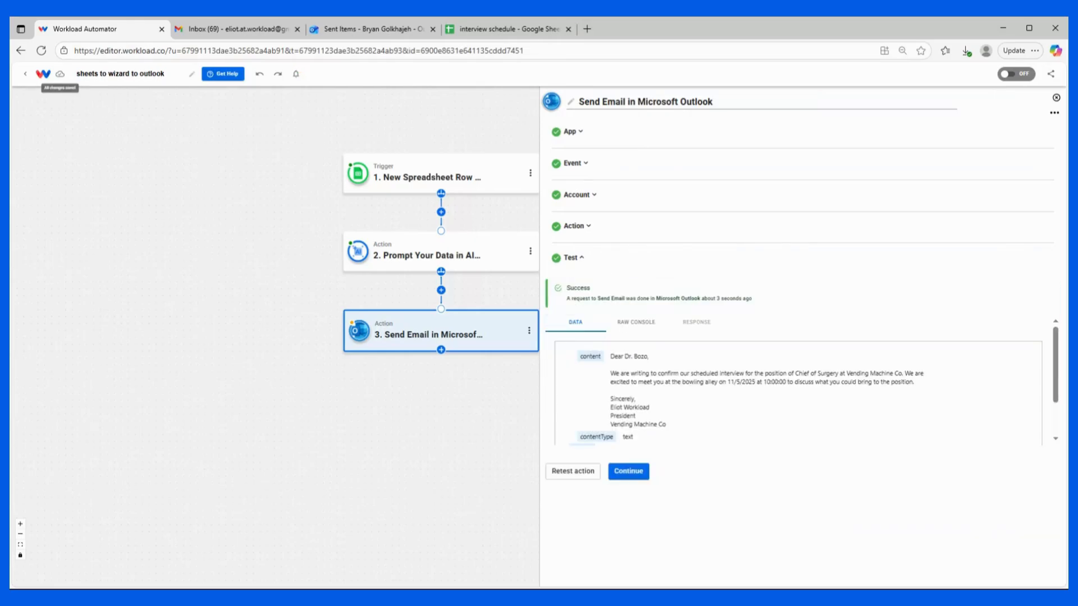
pyautogui.scroll(-1, 631, 373)
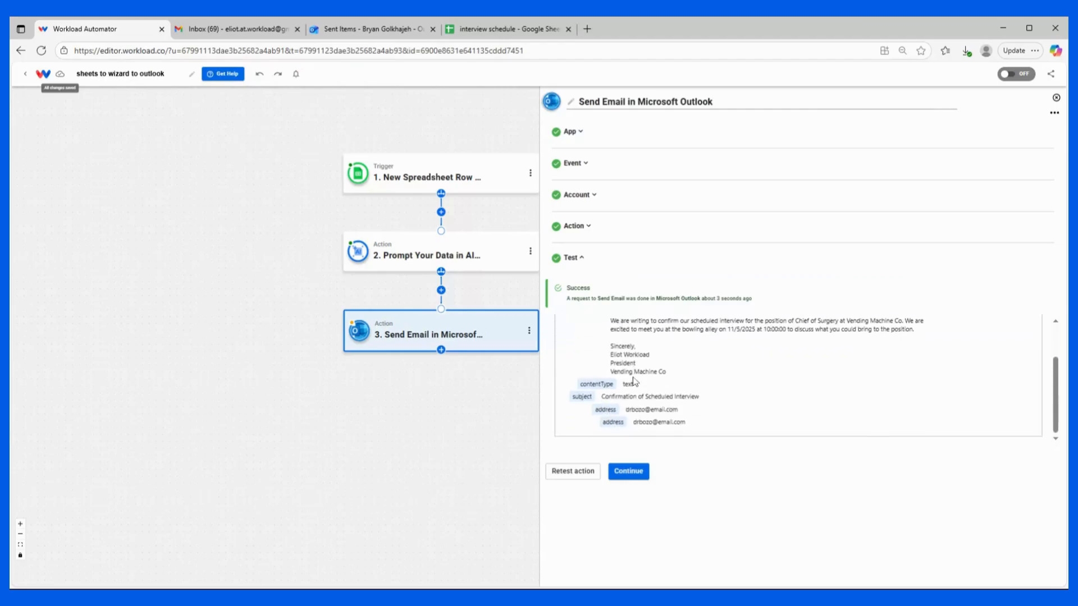
pyautogui.click(623, 473)
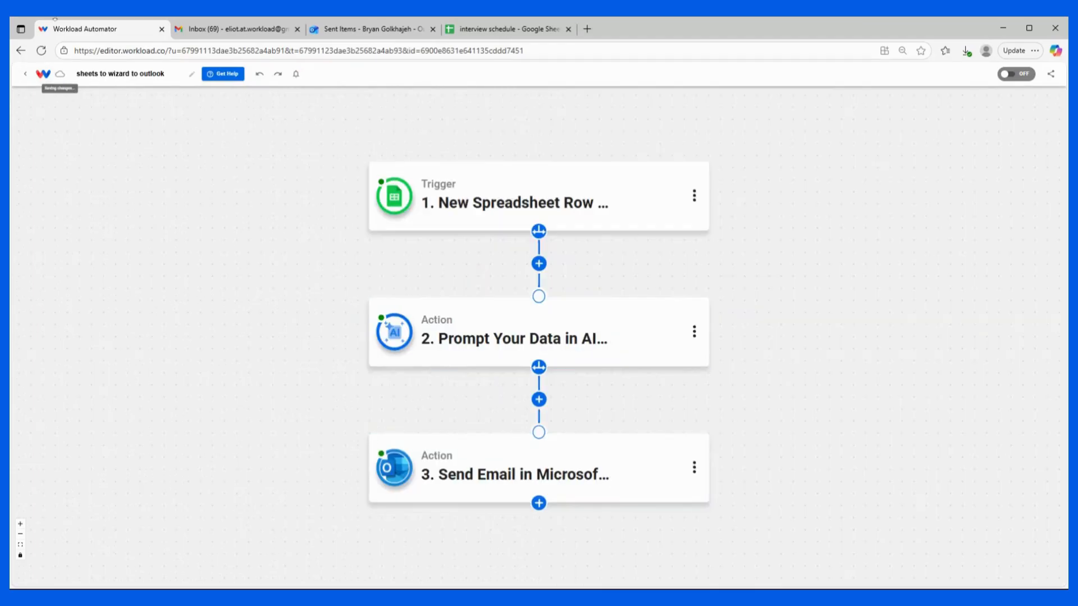
# Step: Check Outlook's Sent Items for the test confirmation email, return to the editor, and switch the workflow on
pyautogui.click(352, 29)
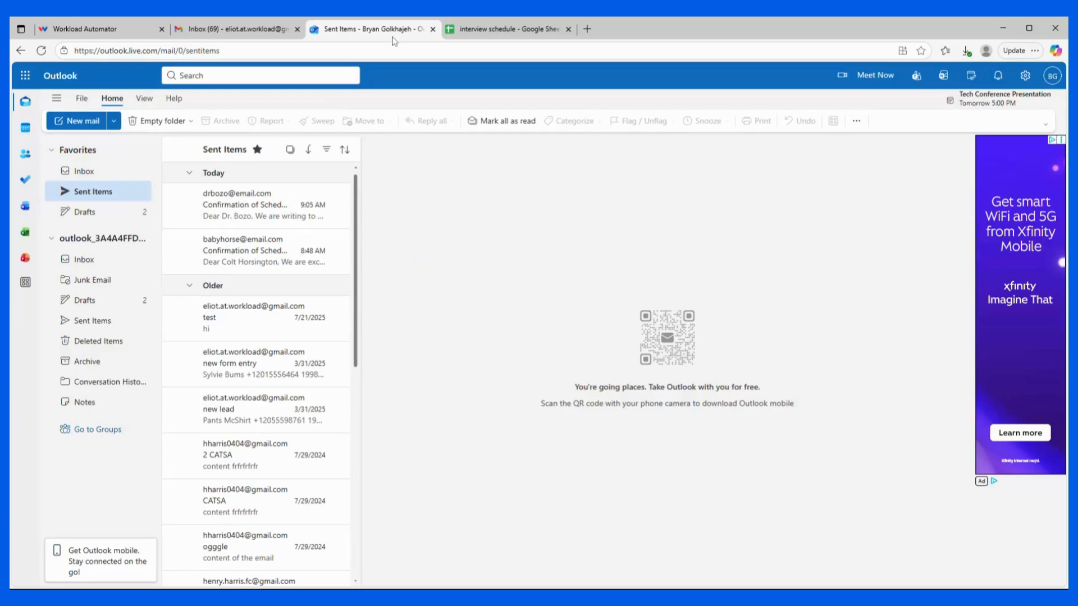
pyautogui.click(83, 31)
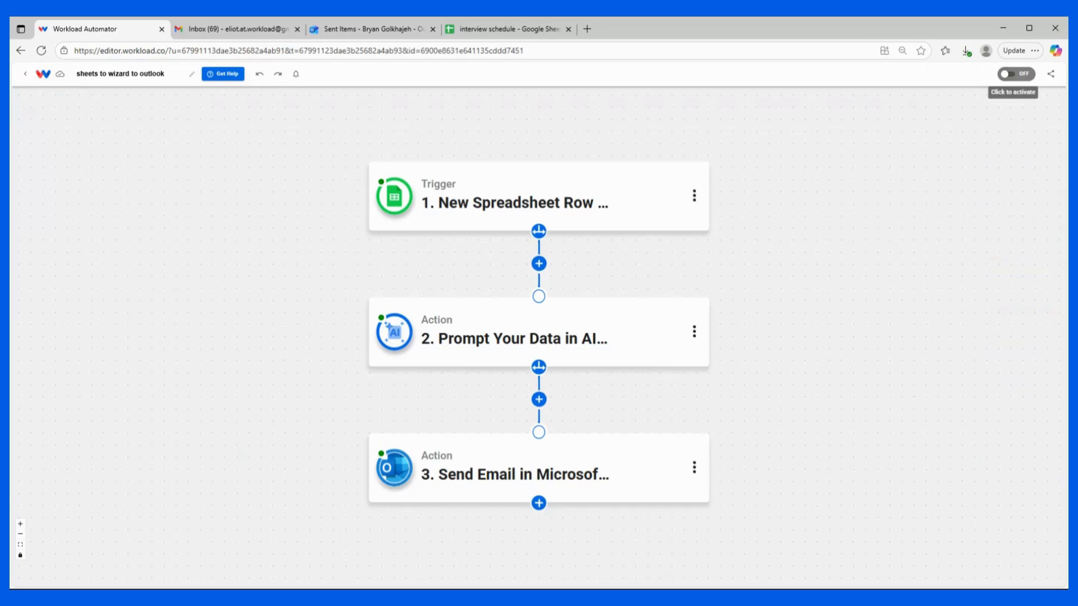
pyautogui.click(1011, 75)
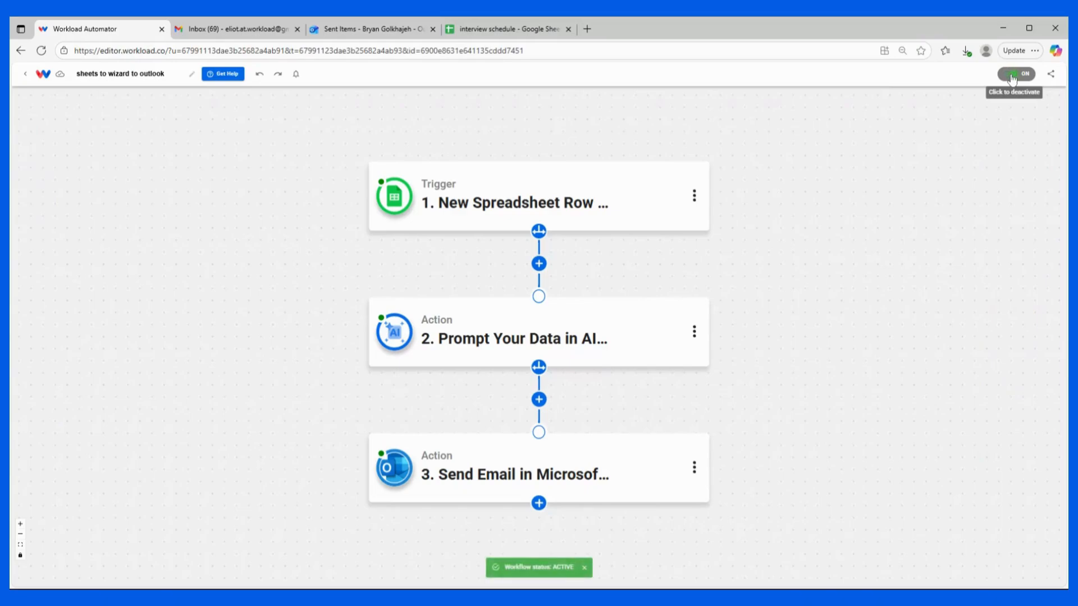